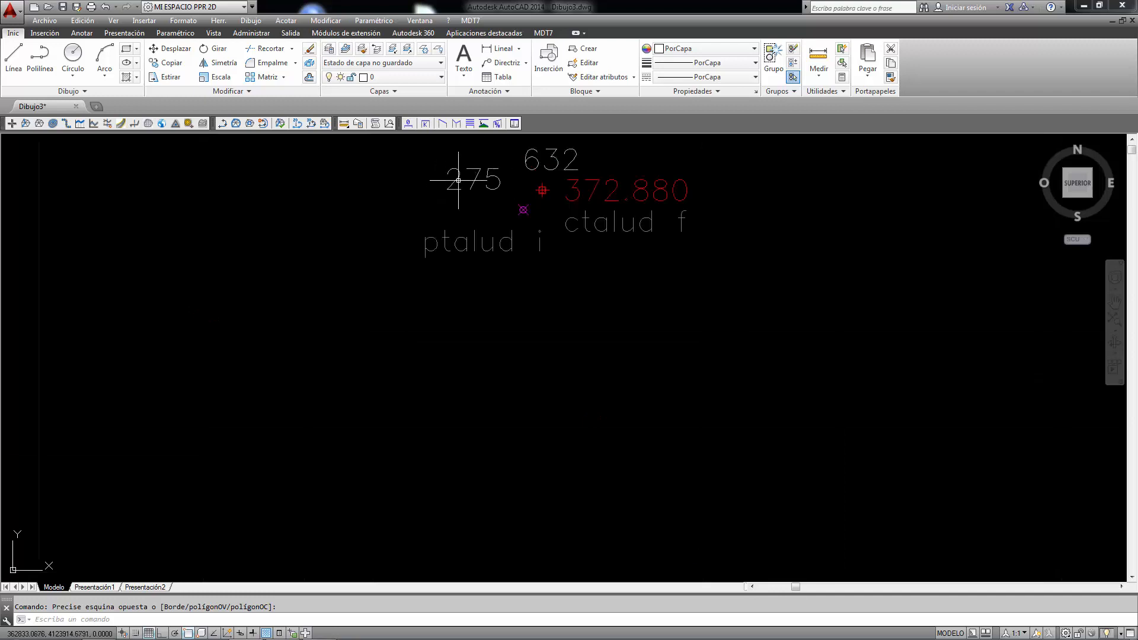
Edit point 275, coded ptalud i, and set its Z coordinate to 372.88.
left_click(471, 21)
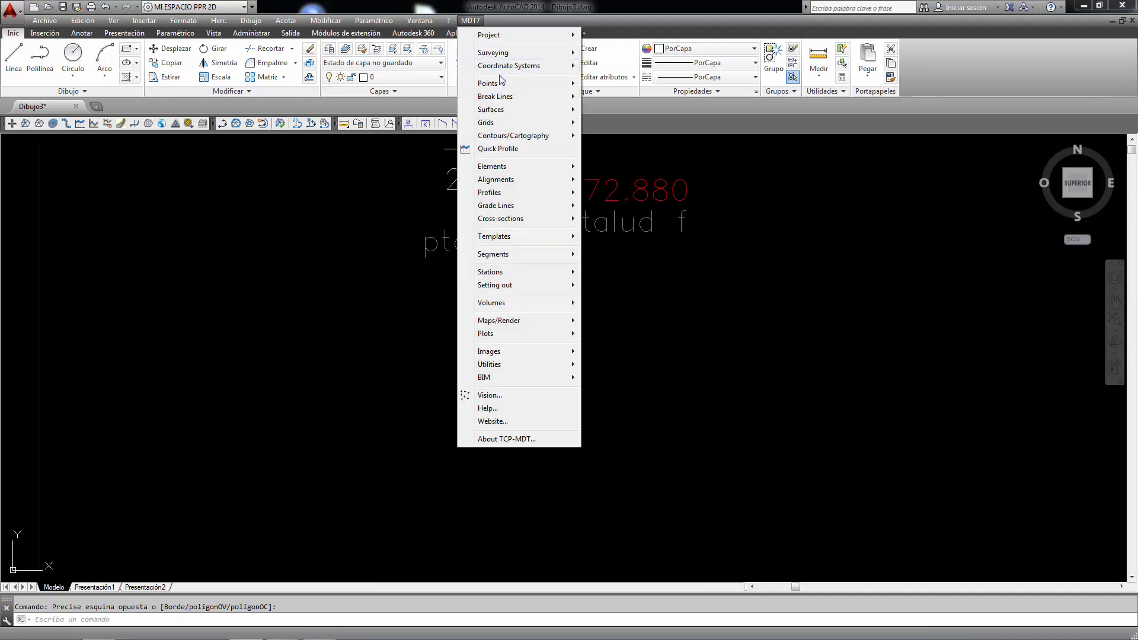
mouse_move(502, 83)
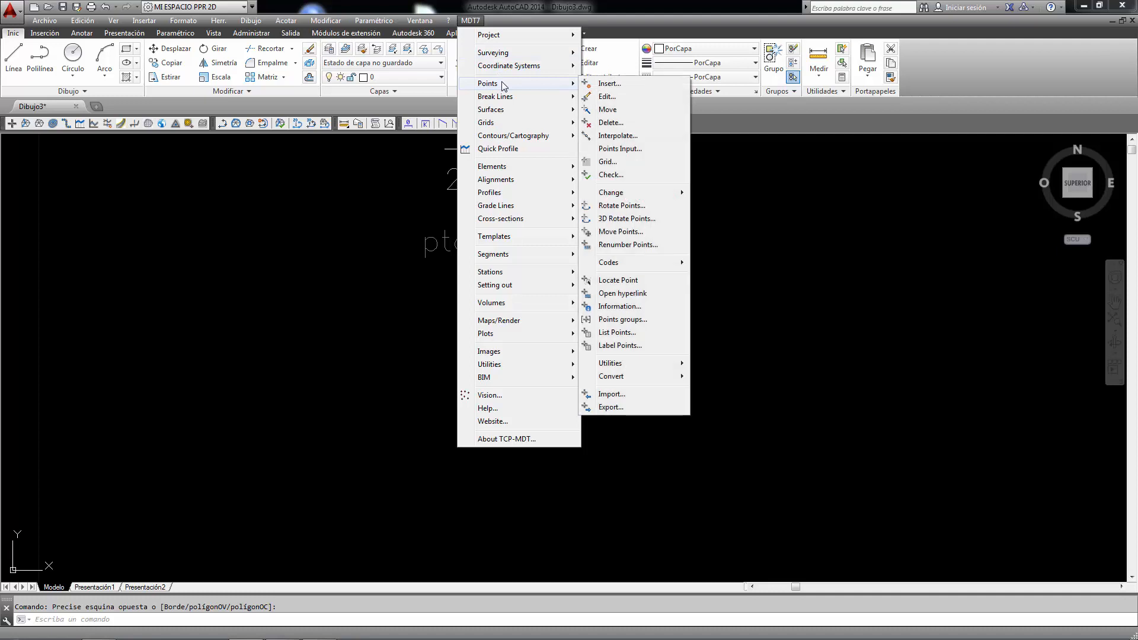
left_click(606, 97)
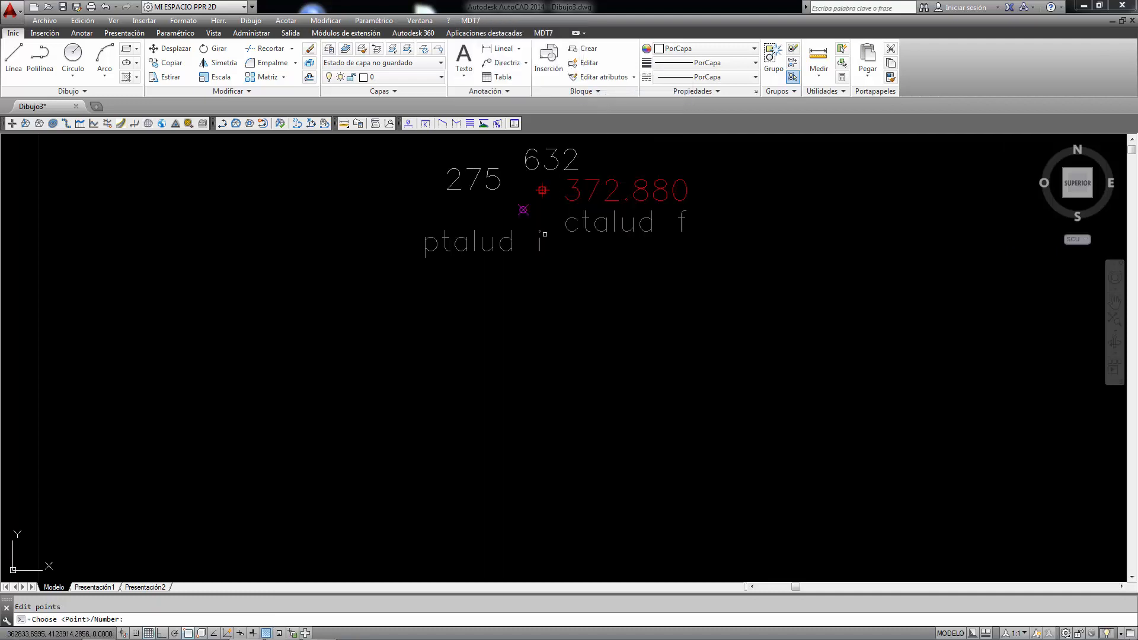
left_click(472, 187)
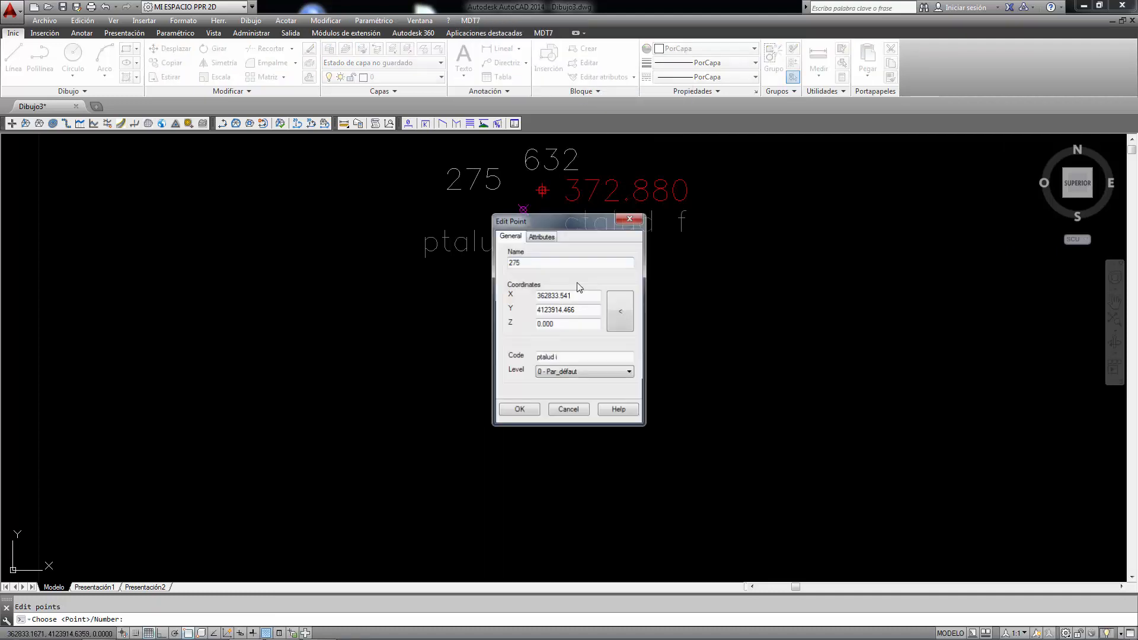
left_click_drag(574, 223, 838, 166)
left_click(803, 175)
left_click(771, 176)
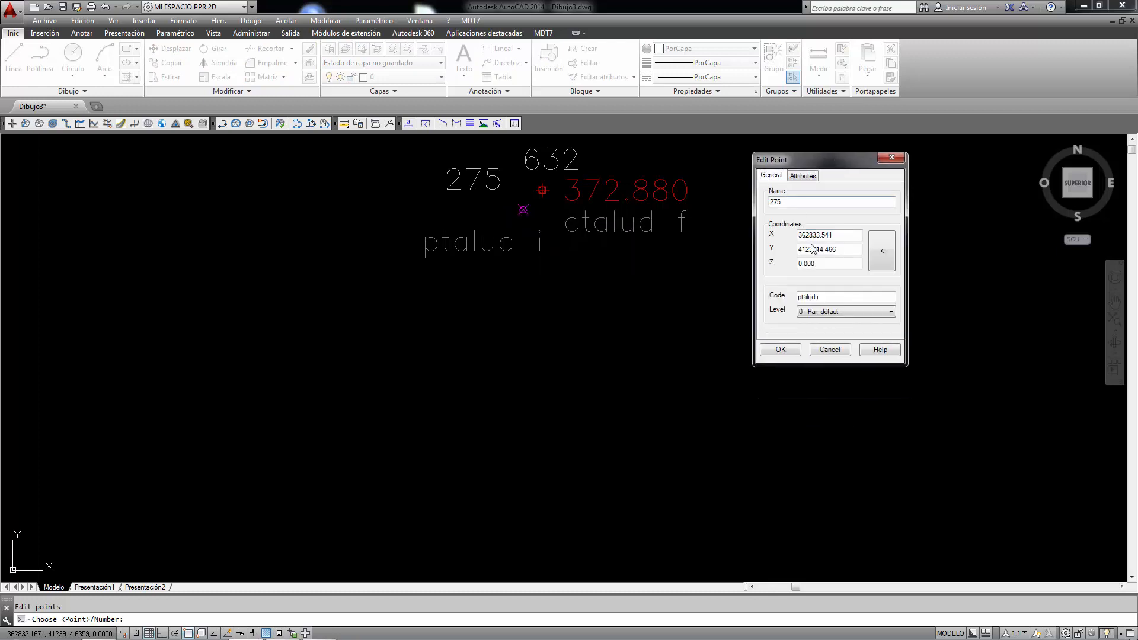
double_click(826, 264)
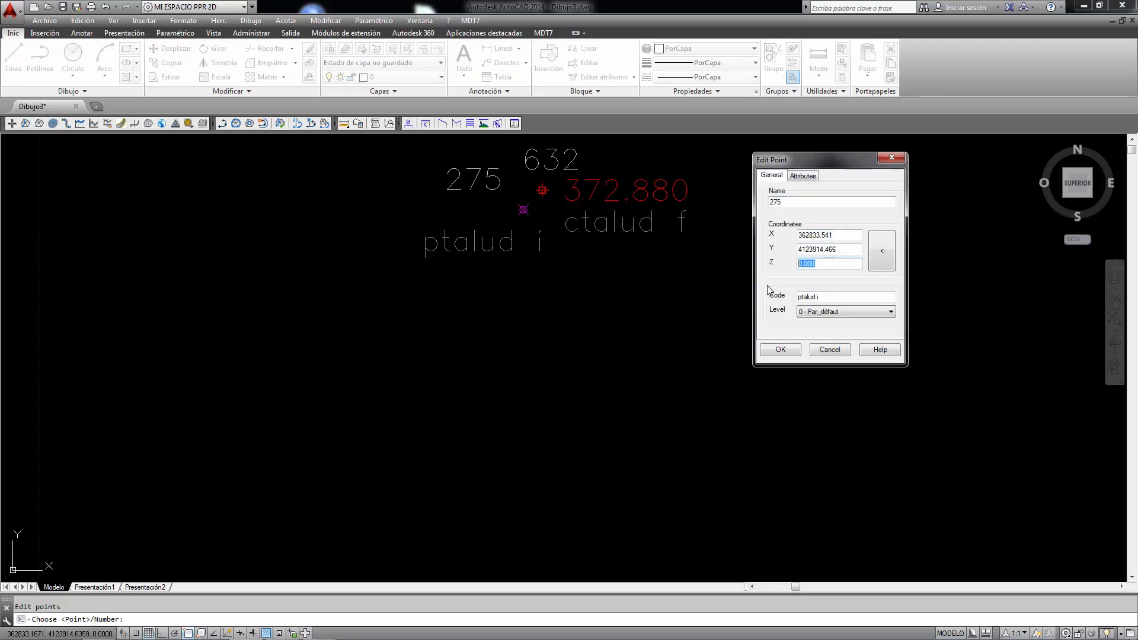
type("372.88")
left_click(781, 349)
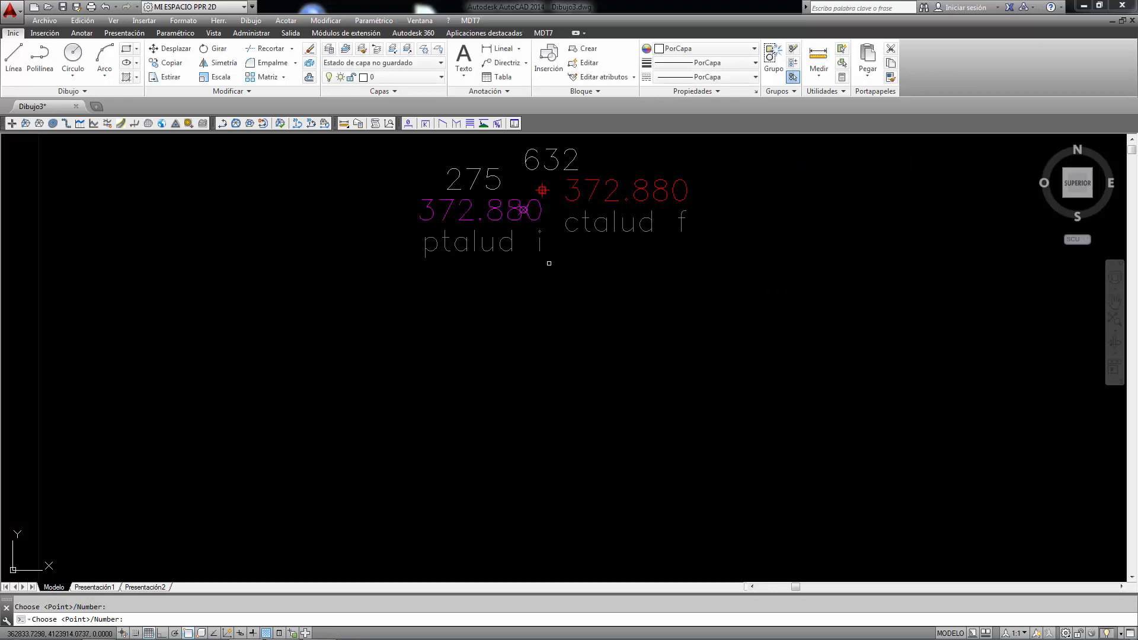
scroll(533, 245, "down", 6)
key("Escape")
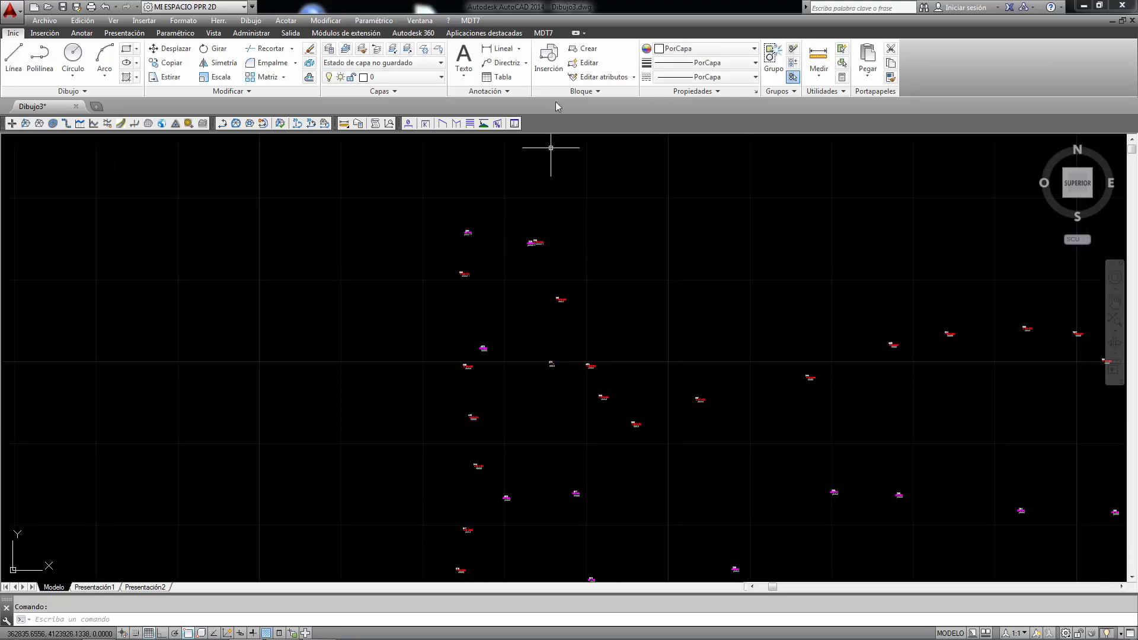
Reopen the point editor on the ptalud i point beside point 632 and review its attributes and hyperlink.
right_click(610, 259)
left_click(652, 268)
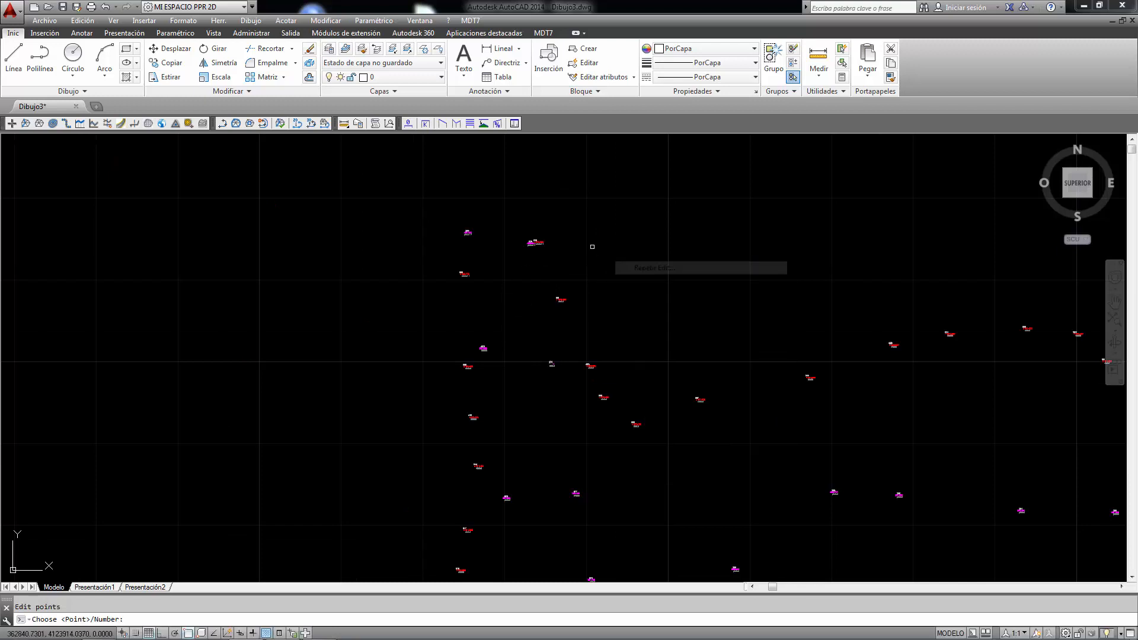
scroll(523, 247, "up", 2)
left_click(523, 246)
left_click(542, 235)
left_click(521, 384)
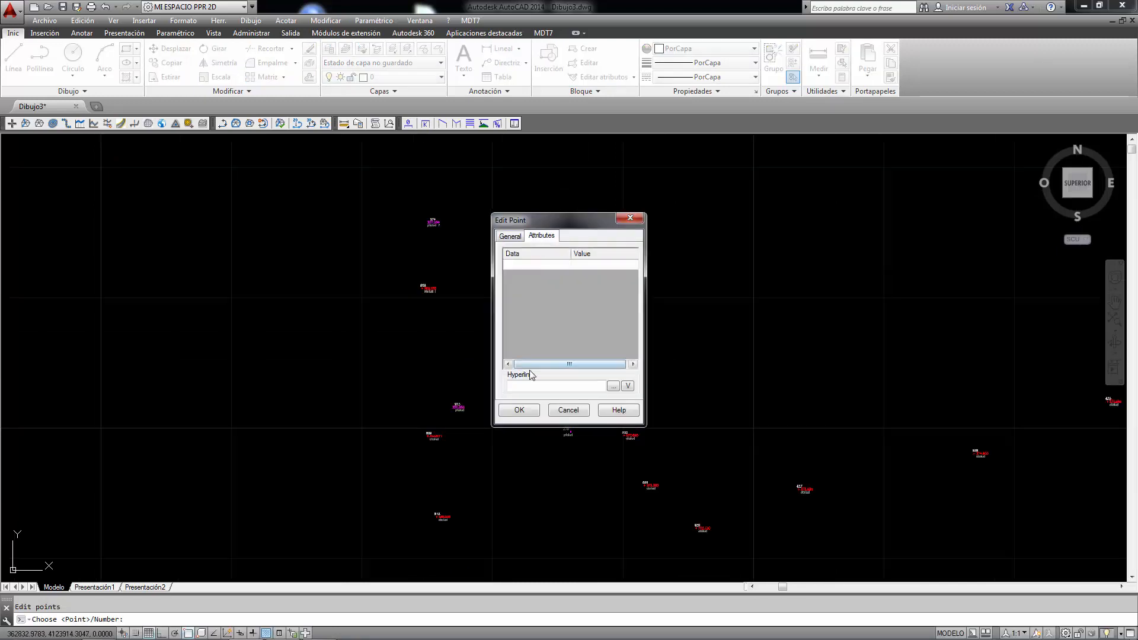
left_click(519, 411)
scroll(569, 430, "up", 5)
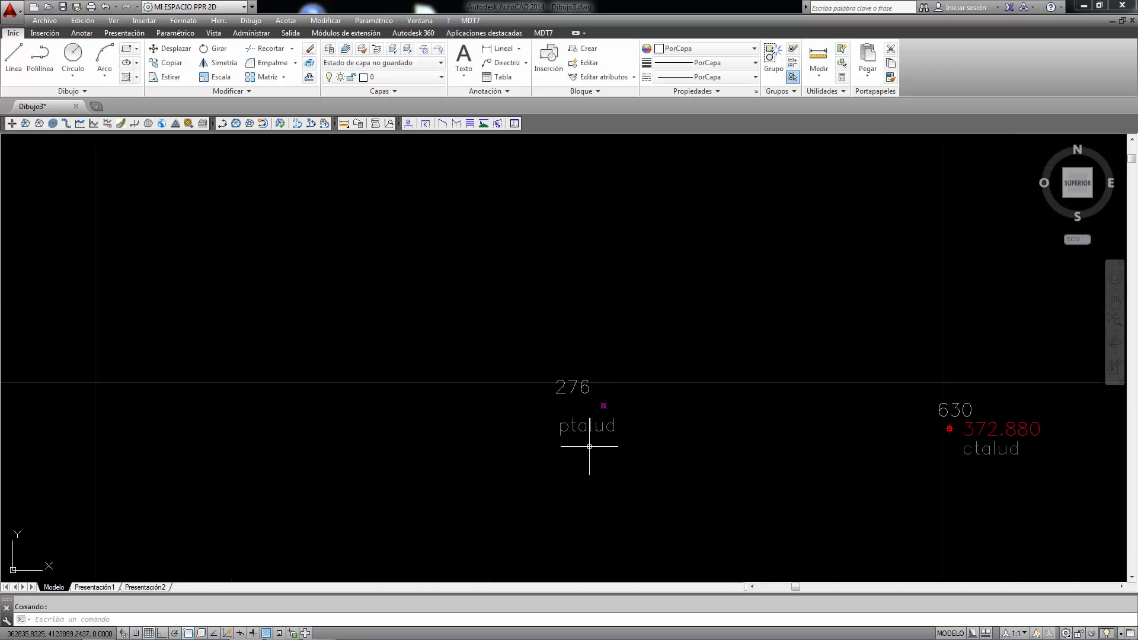
right_click(589, 446)
left_click(611, 204)
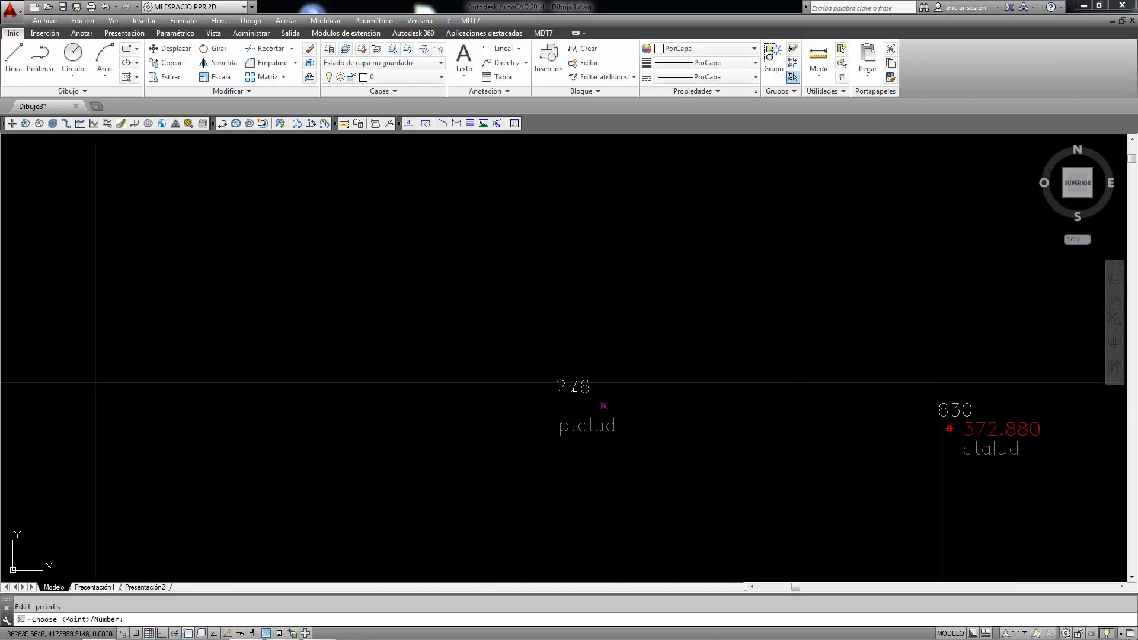
left_click(575, 389)
left_click(583, 408)
scroll(613, 322, "down", 3)
scroll(608, 336, "up", 2)
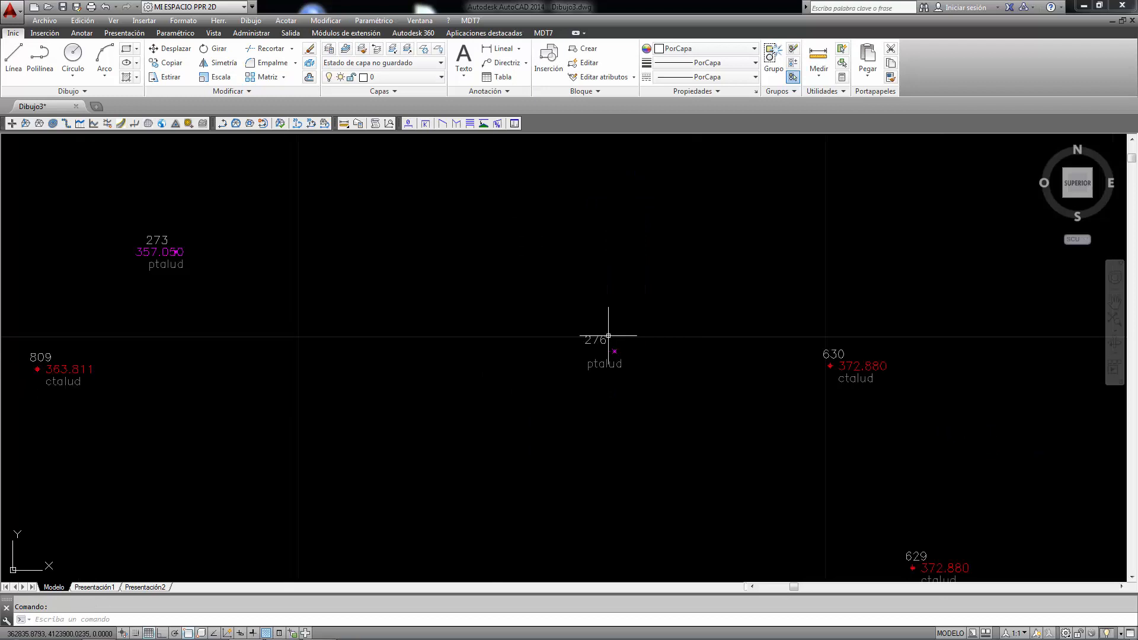
Delete all points with zero elevation, selecting them by height with a minimum of 0.000 and a maximum of 0.
left_click(608, 336)
left_click(470, 20)
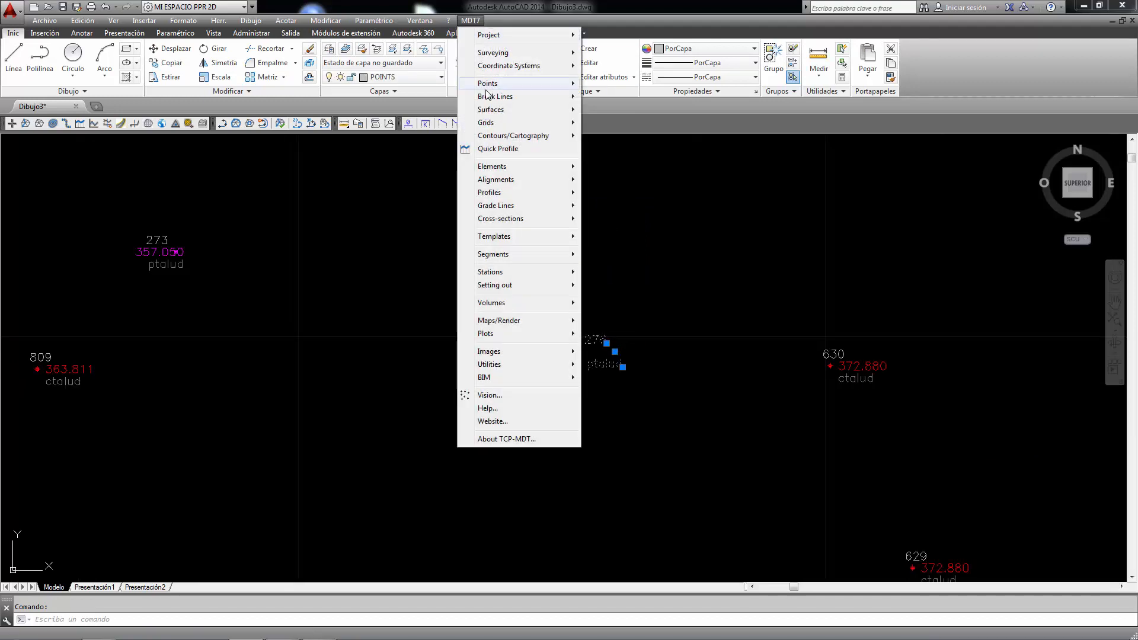
mouse_move(490, 84)
left_click(607, 122)
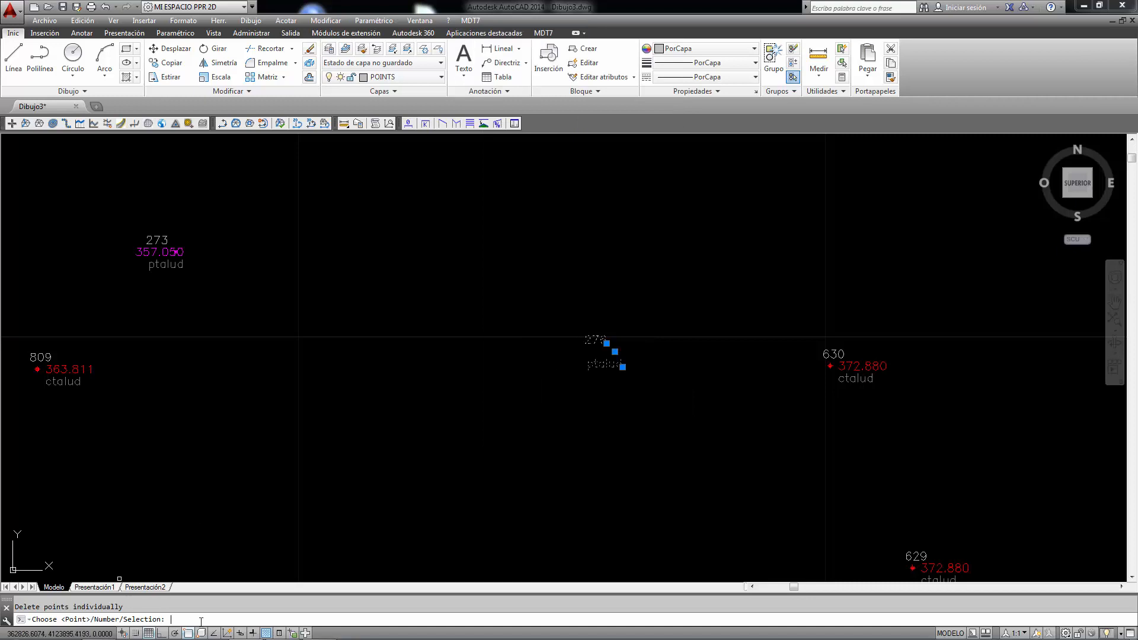
type("s")
key("Return")
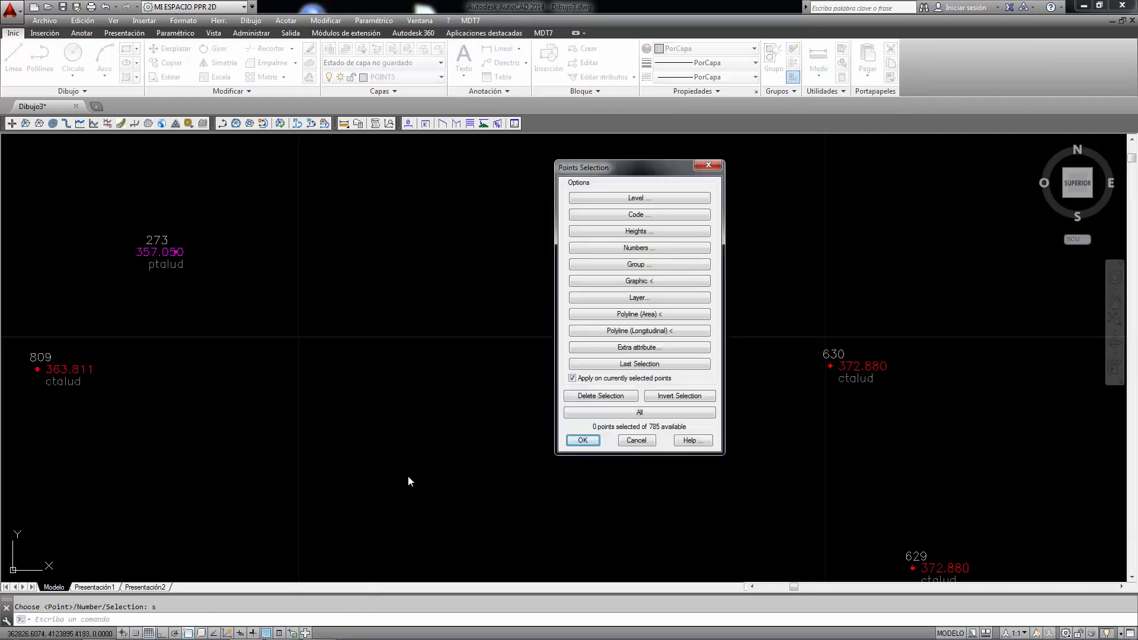
left_click_drag(659, 173, 446, 193)
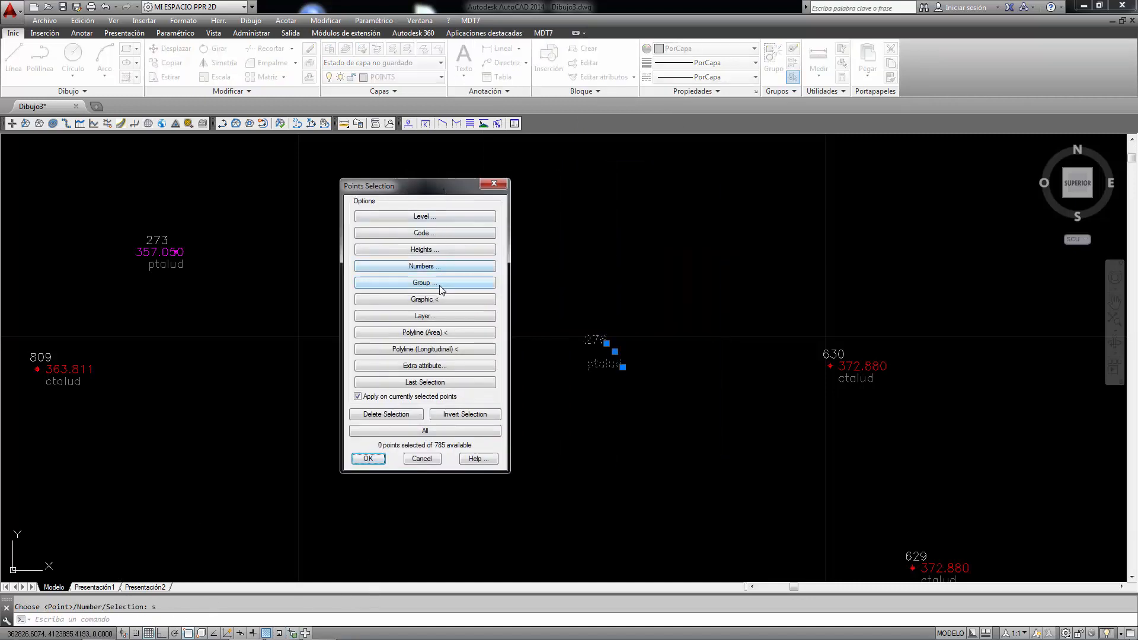
left_click(435, 250)
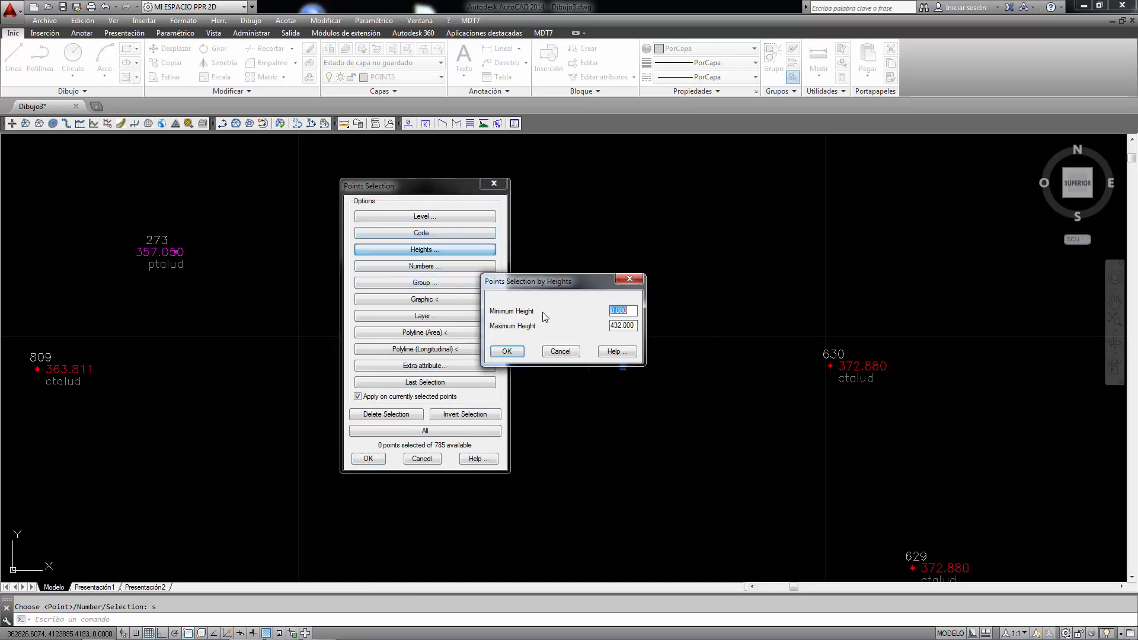
key("Tab")
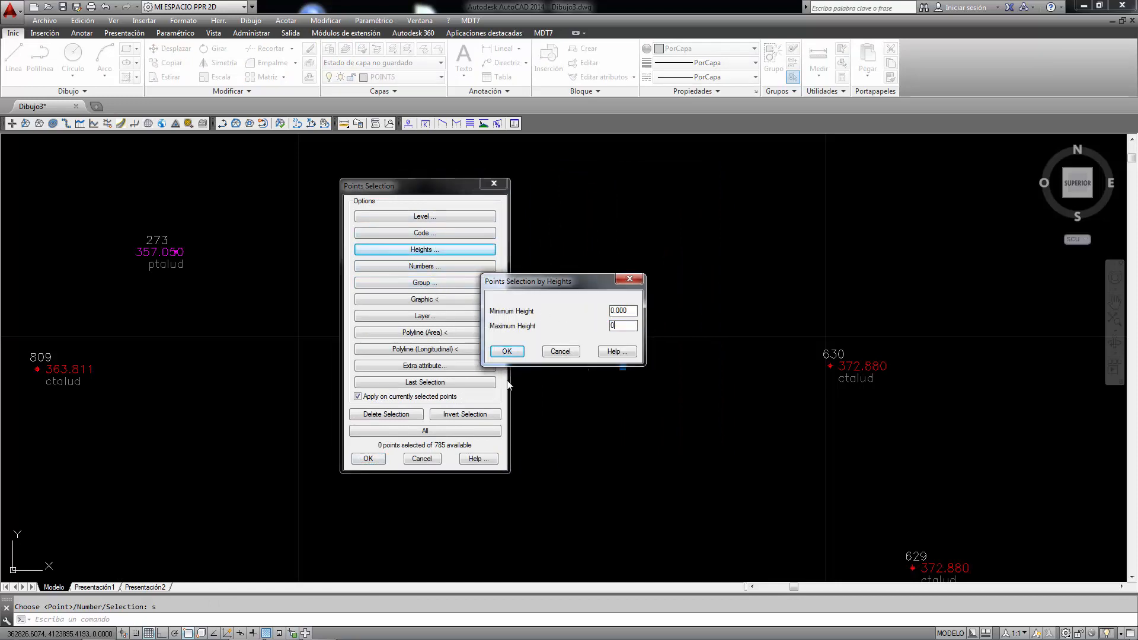
left_click(507, 351)
left_click(368, 460)
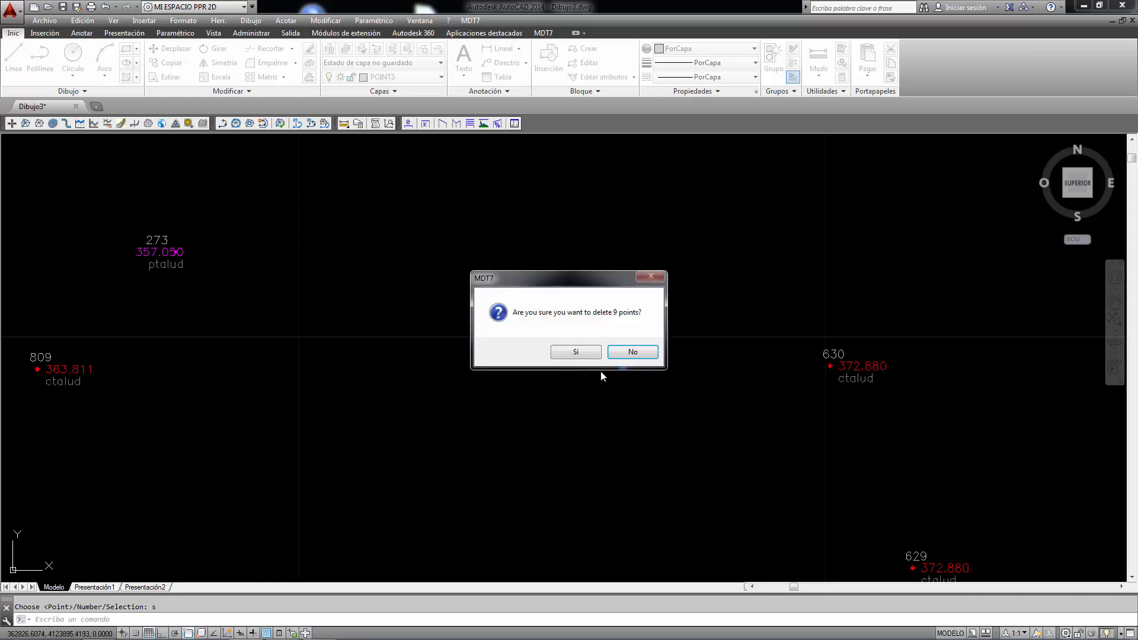
key("Return")
Examine the remaining survey points around the southern end of the cloud, checking their numbers, heights and codes.
scroll(588, 378, "down", 3)
scroll(609, 388, "up", 3)
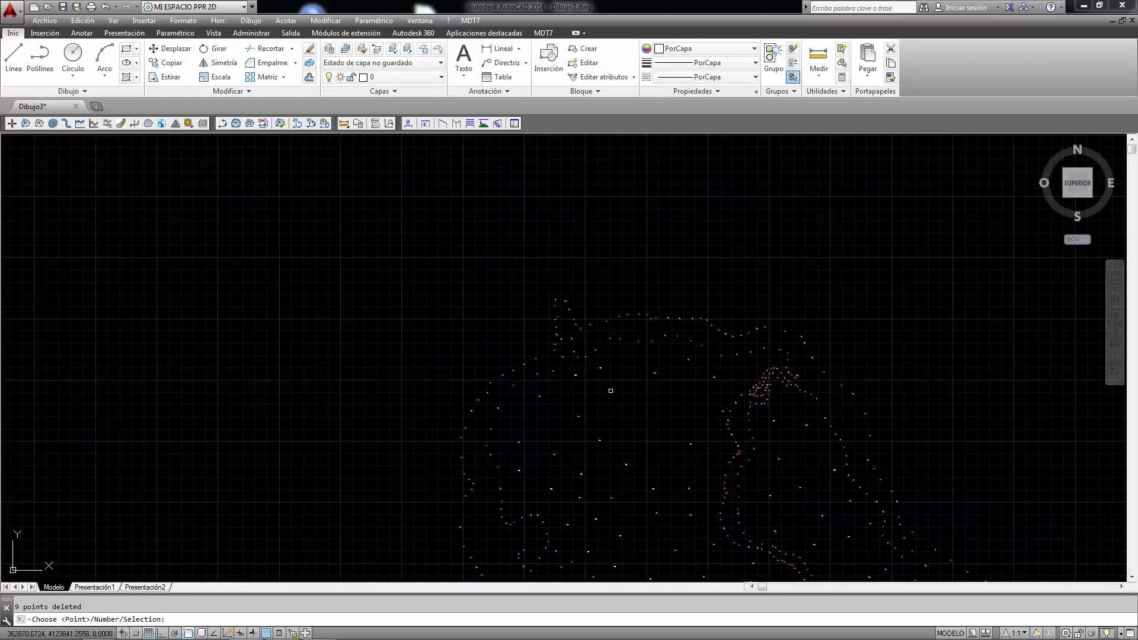
scroll(620, 386, "down", 6)
scroll(670, 498, "up", 8)
scroll(544, 445, "up", 2)
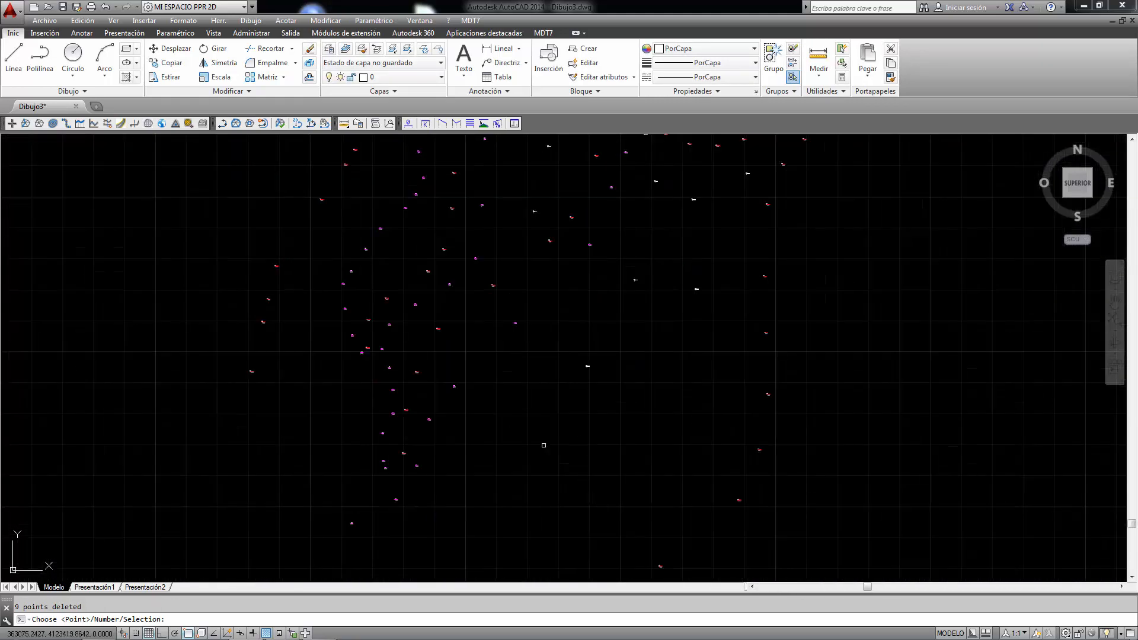
scroll(575, 365, "up", 4)
scroll(586, 370, "down", 5)
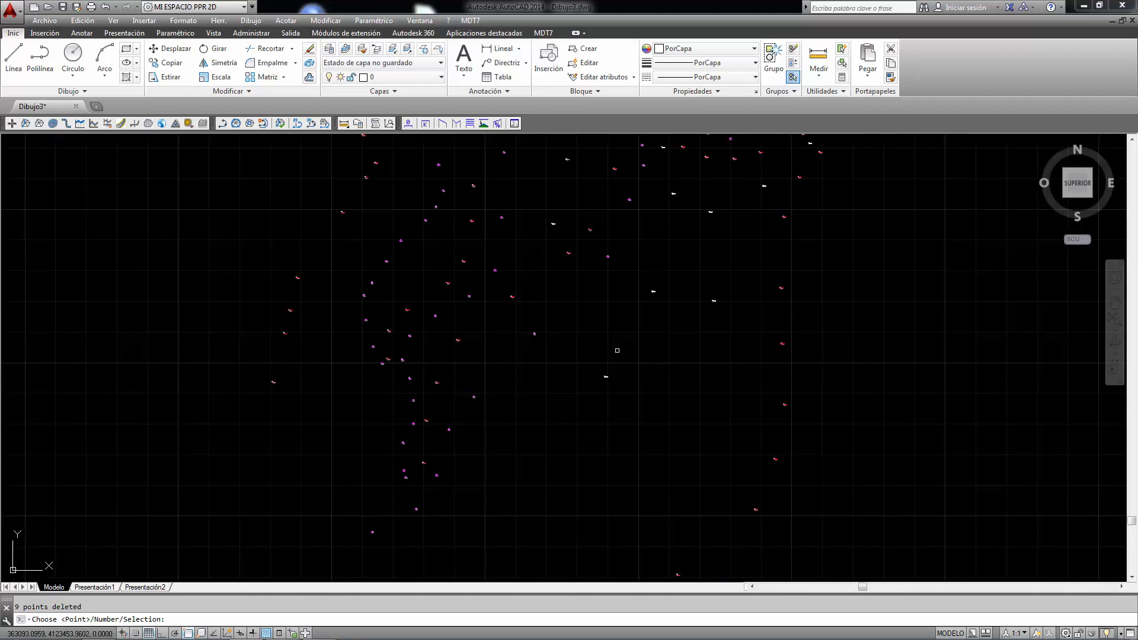
key("Escape")
scroll(627, 391, "down", 4)
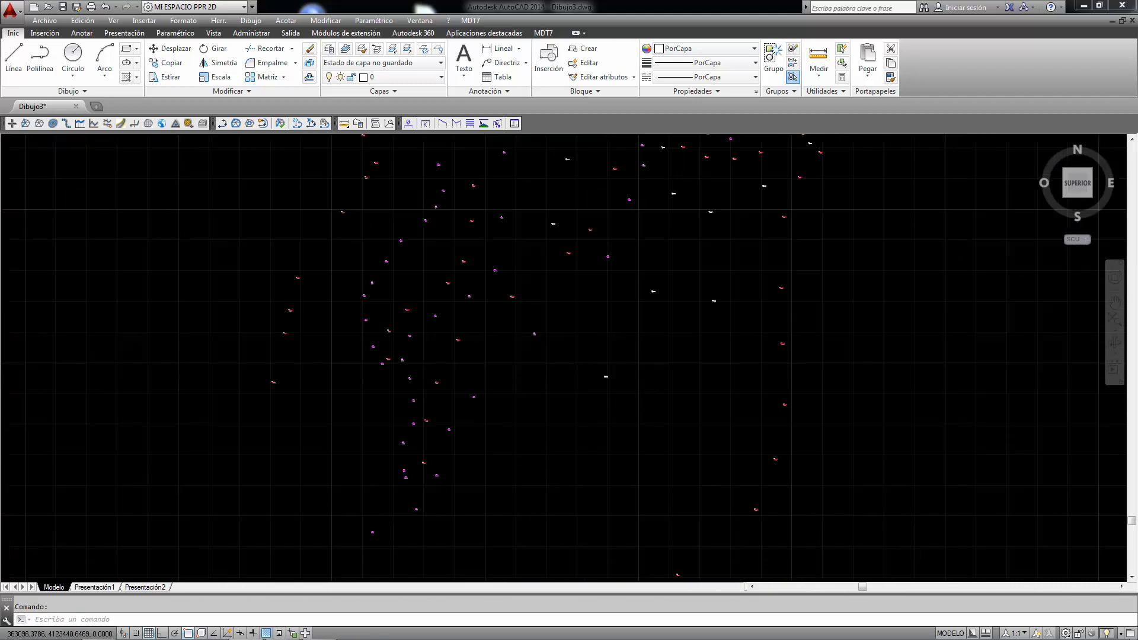
scroll(665, 432, "up", 8)
scroll(806, 273, "up", 6)
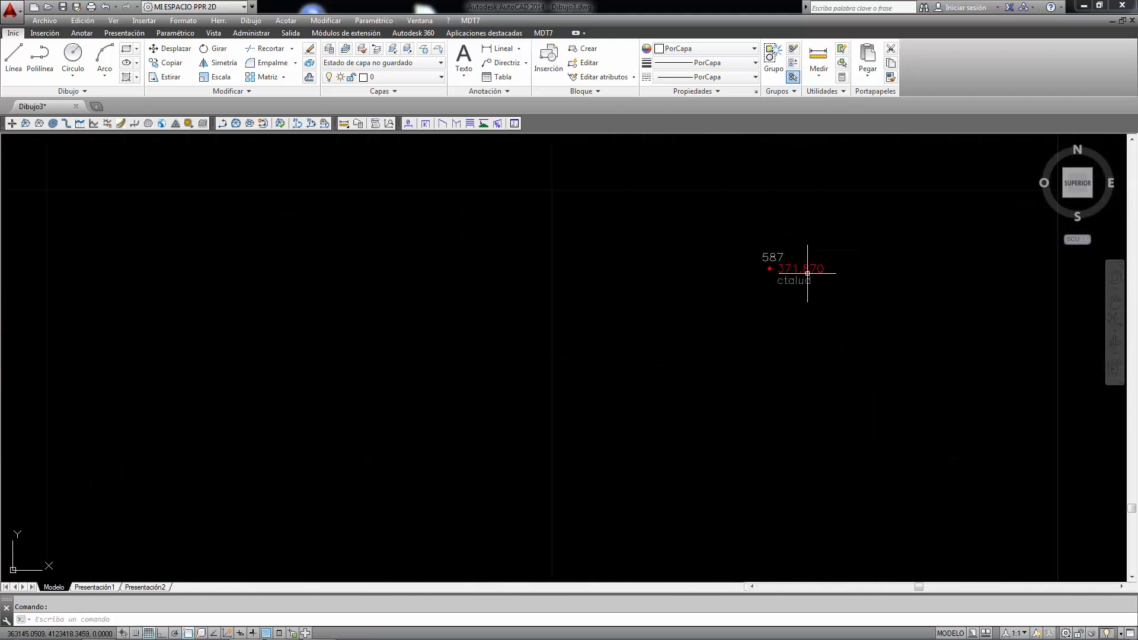
scroll(807, 274, "down", 8)
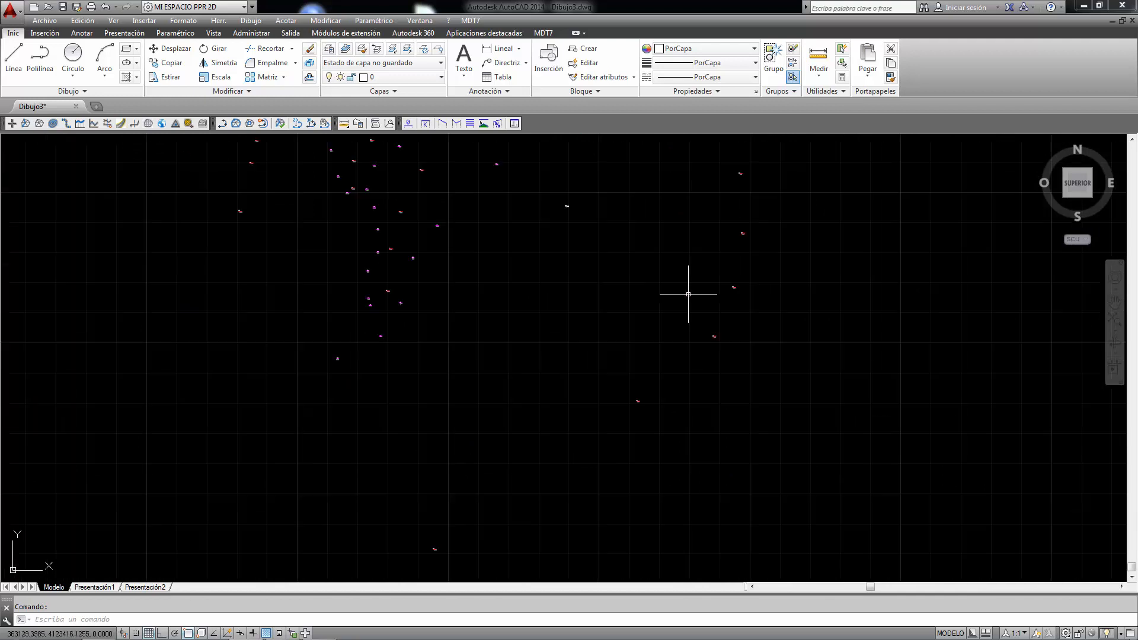
scroll(455, 216, "up", 7)
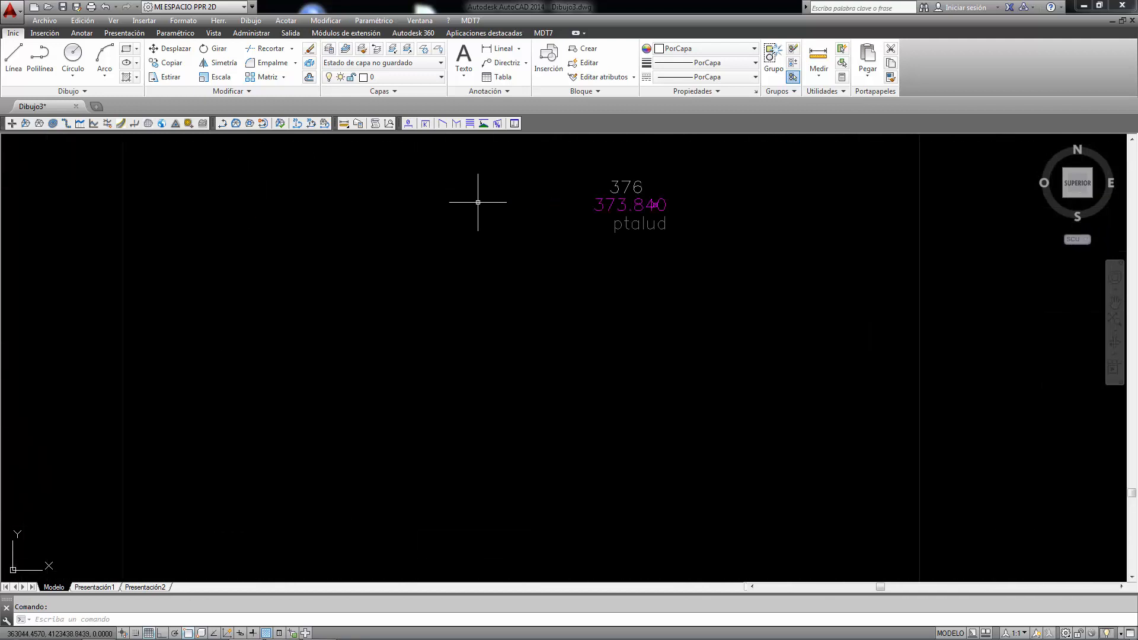
scroll(478, 203, "down", 7)
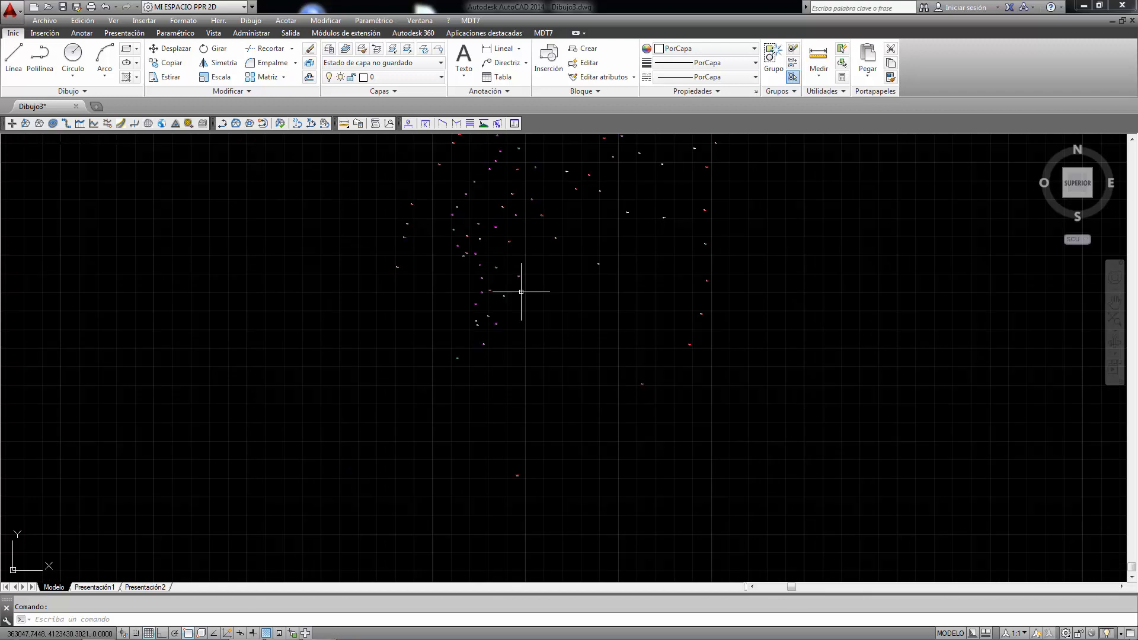
Start interpolating points and set the code of the interpolated points to r.
left_click(470, 21)
mouse_move(551, 83)
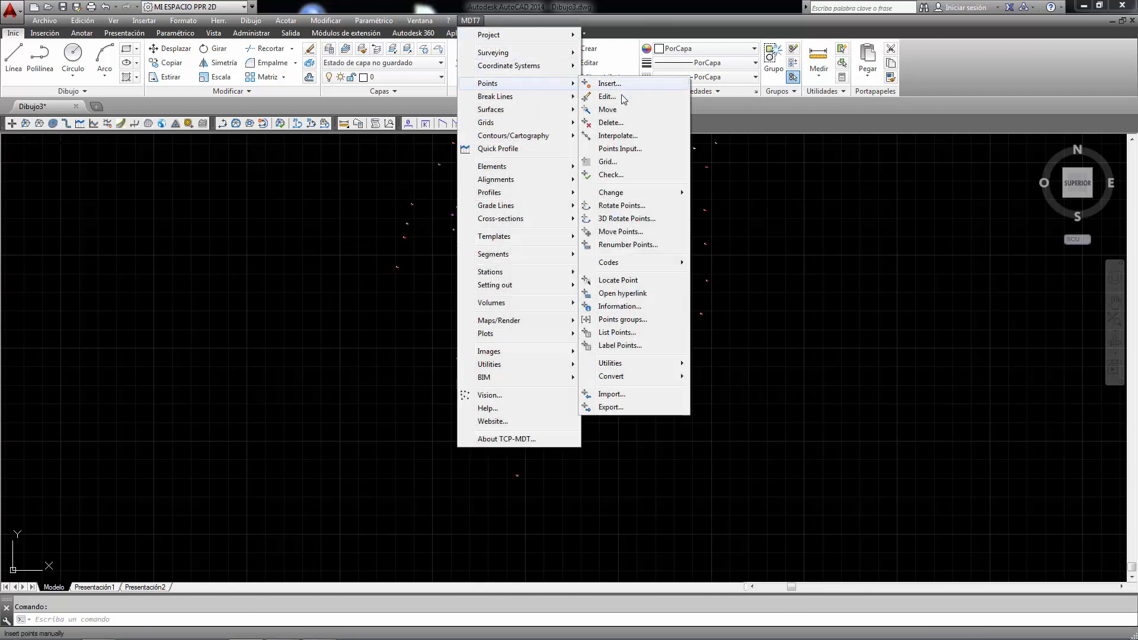
left_click(620, 136)
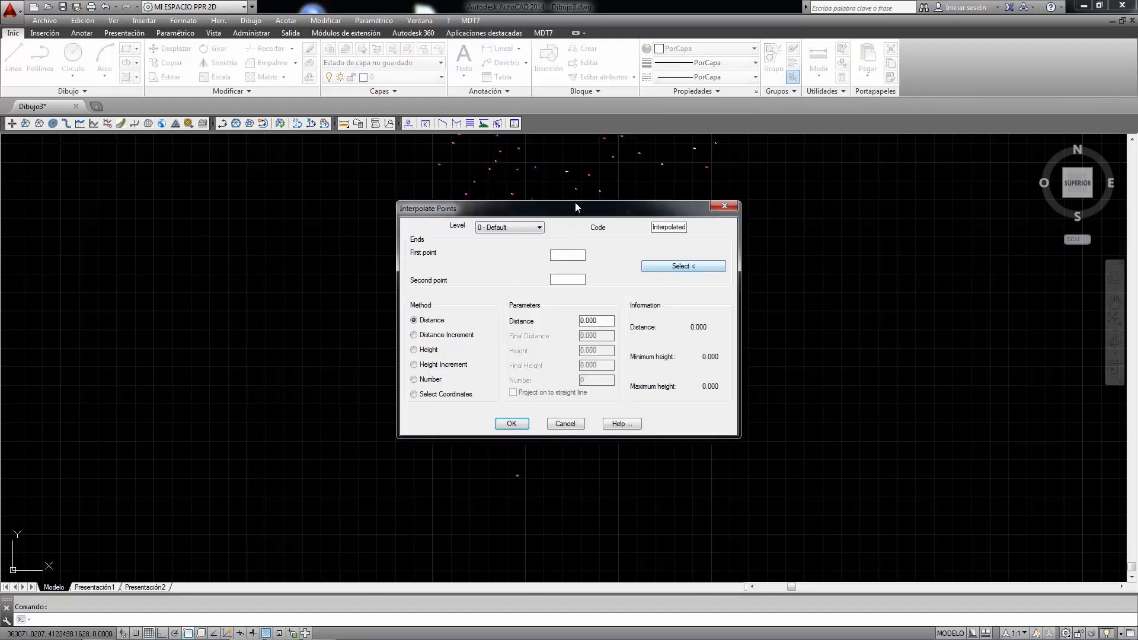
left_click_drag(575, 203, 321, 186)
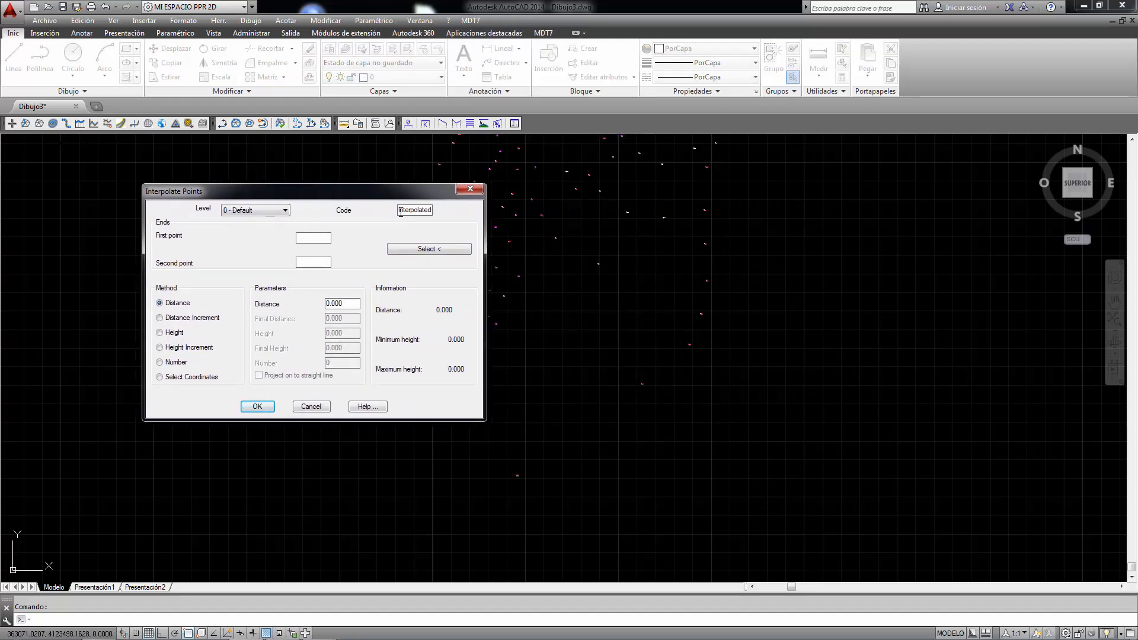
left_click_drag(408, 211, 461, 214)
key("BackSpace")
key("BackSpace")
key("BackSpace")
key("BackSpace")
type("r")
Choose point 589 as the first end and point 377 as the second end of the interpolation.
left_click(451, 253)
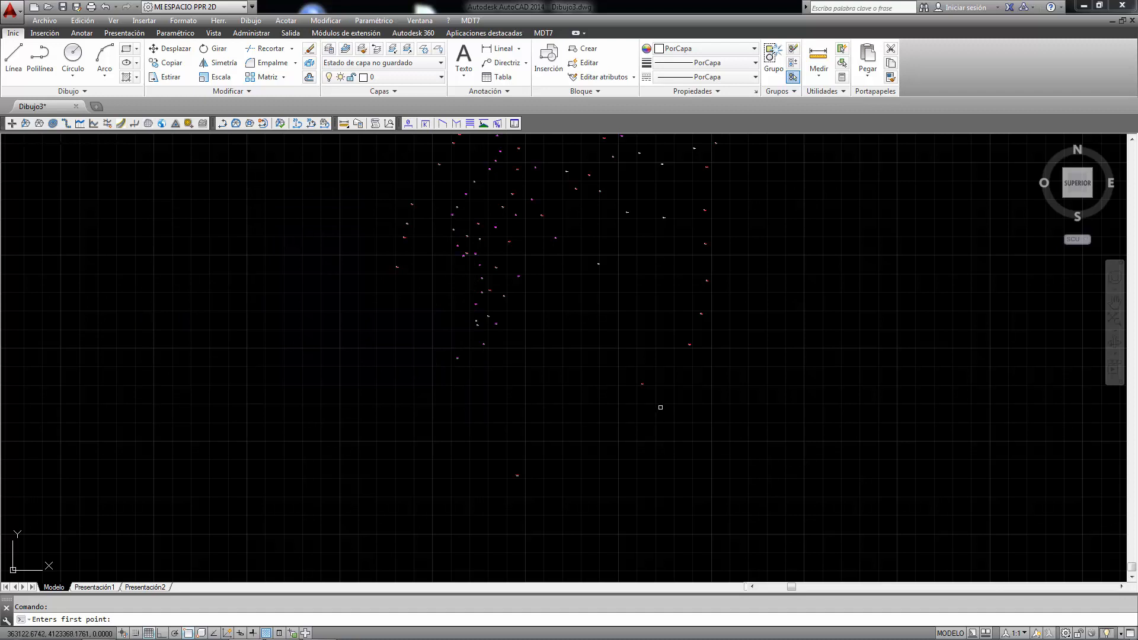
left_click(641, 385)
left_click(504, 296)
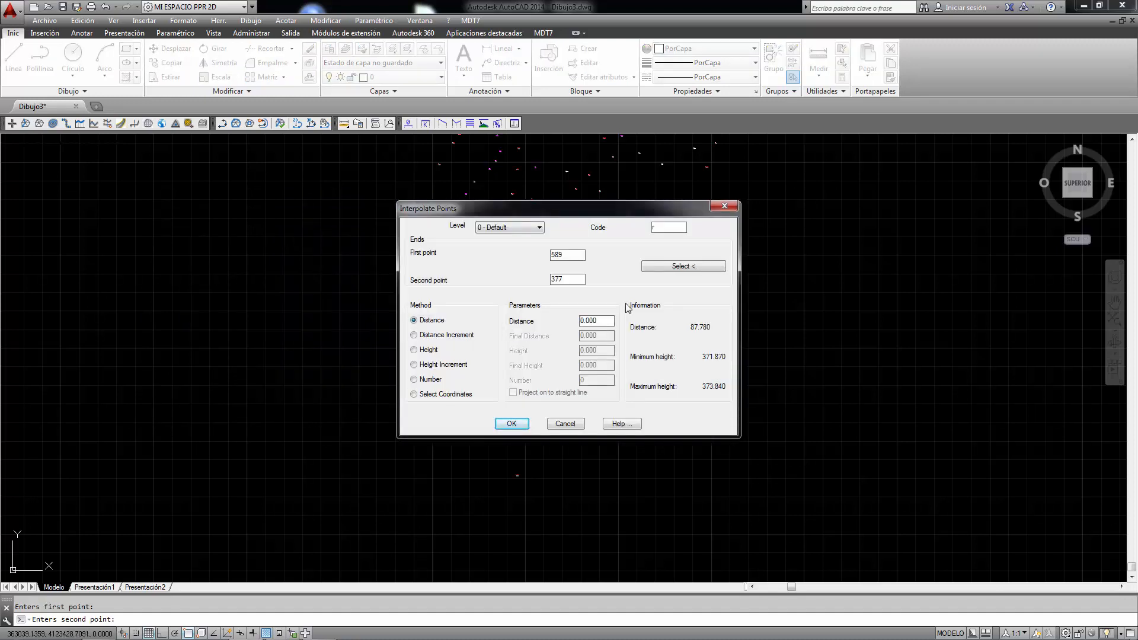
Compare the available interpolation methods and choose Select Coordinates without projecting onto the straight line.
left_click_drag(595, 209, 867, 175)
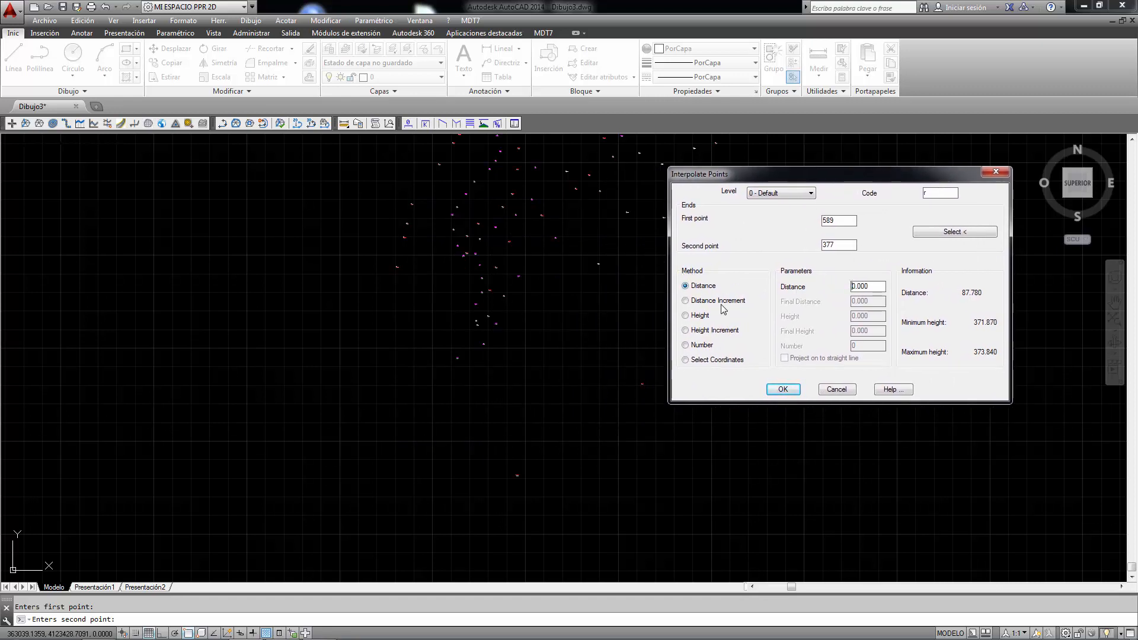
left_click(697, 300)
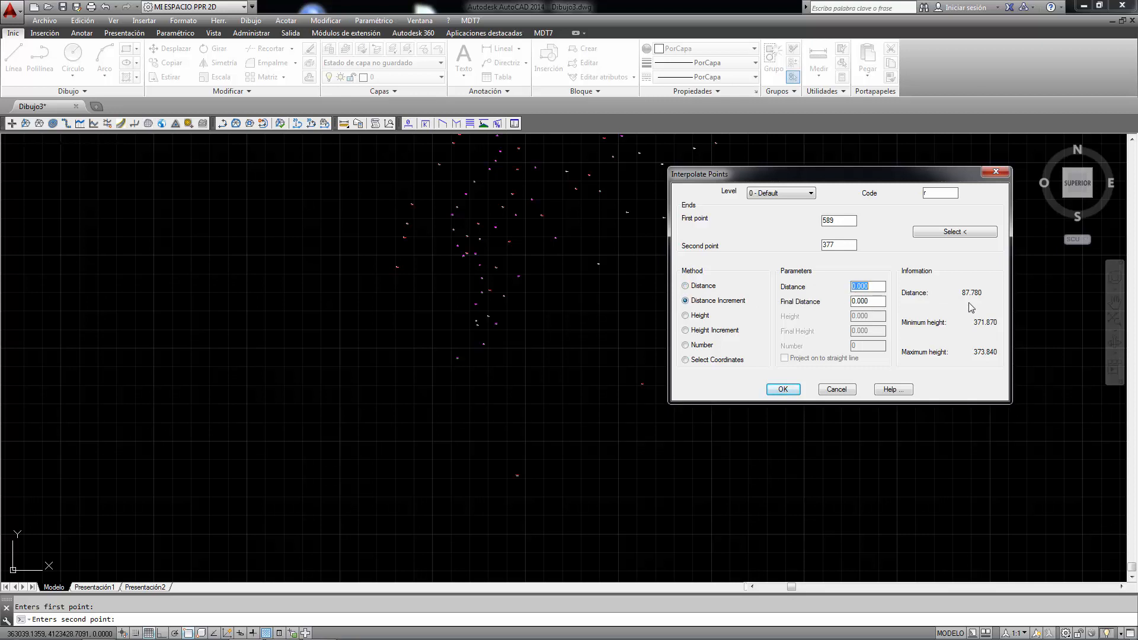
left_click(686, 316)
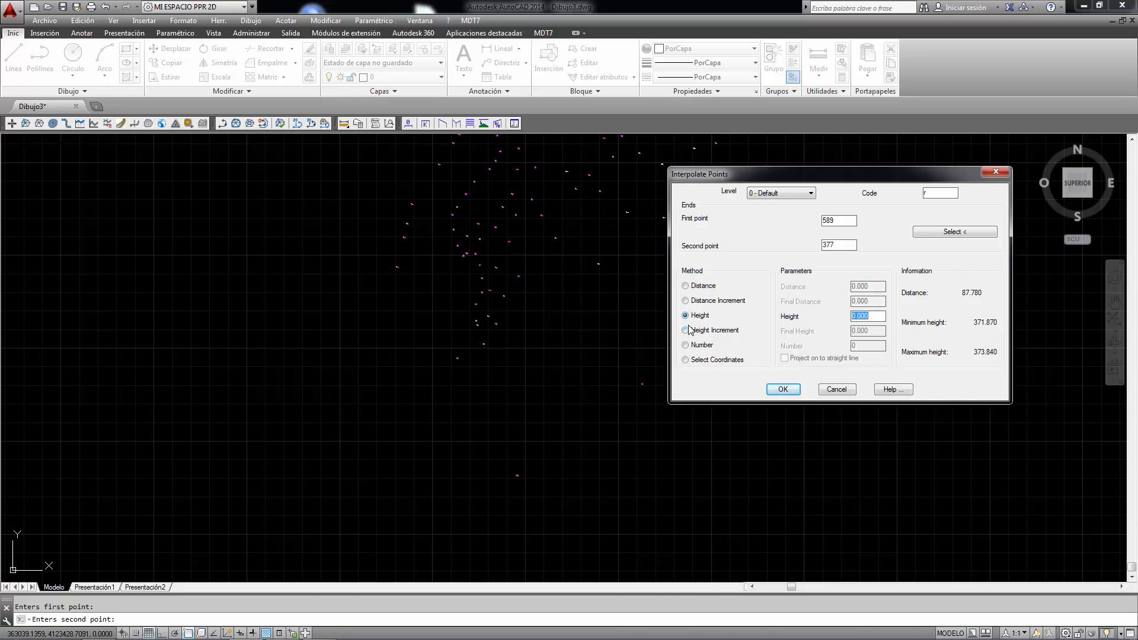
left_click(687, 331)
left_click(702, 346)
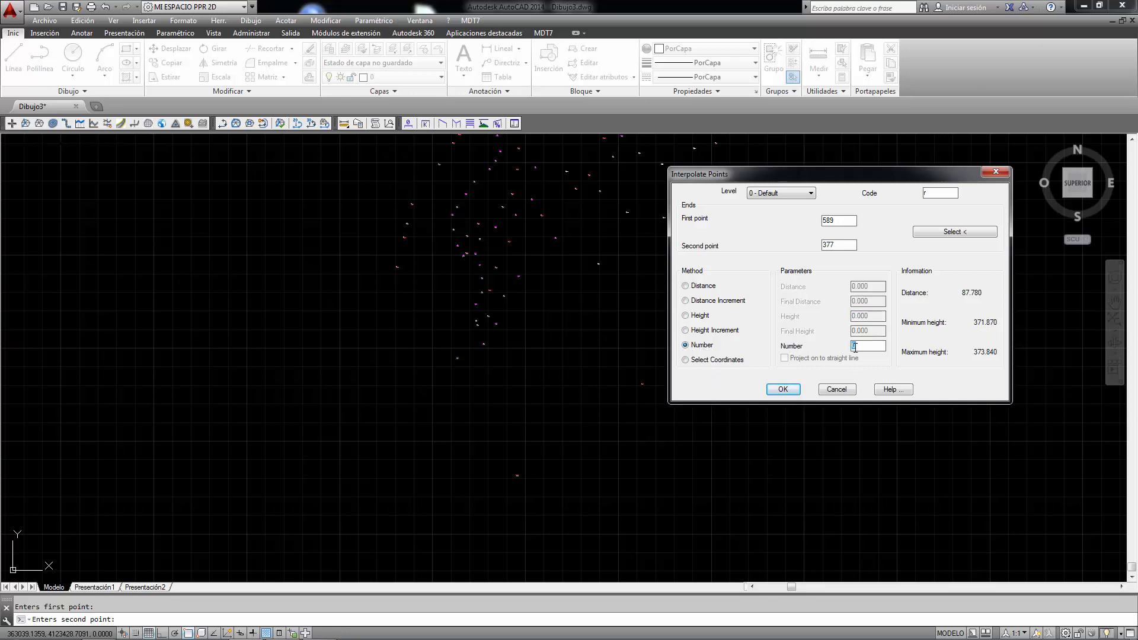
left_click(686, 360)
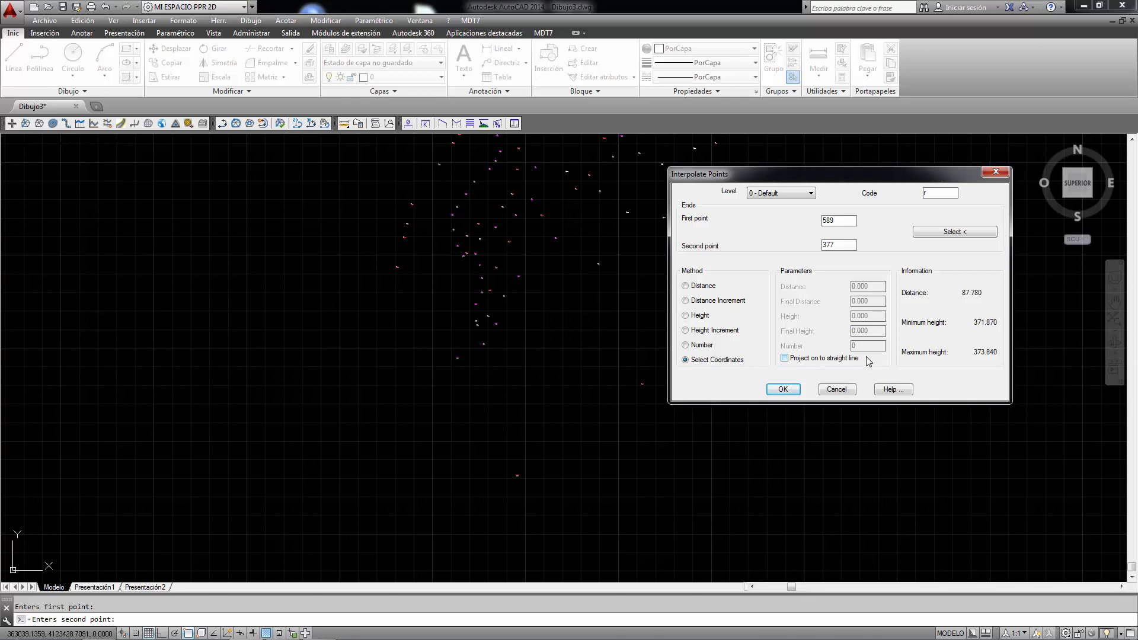
left_click(783, 388)
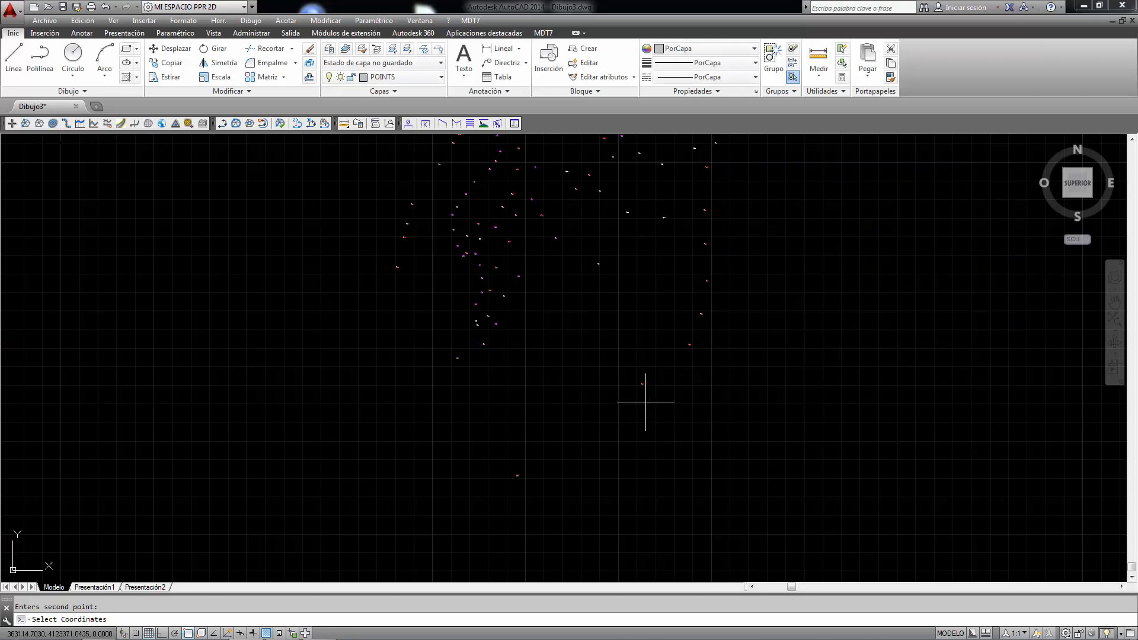
Place five interpolated points at freely chosen coordinates in the empty area between end points 589 and 377.
left_click(616, 375)
scroll(619, 382, "up", 5)
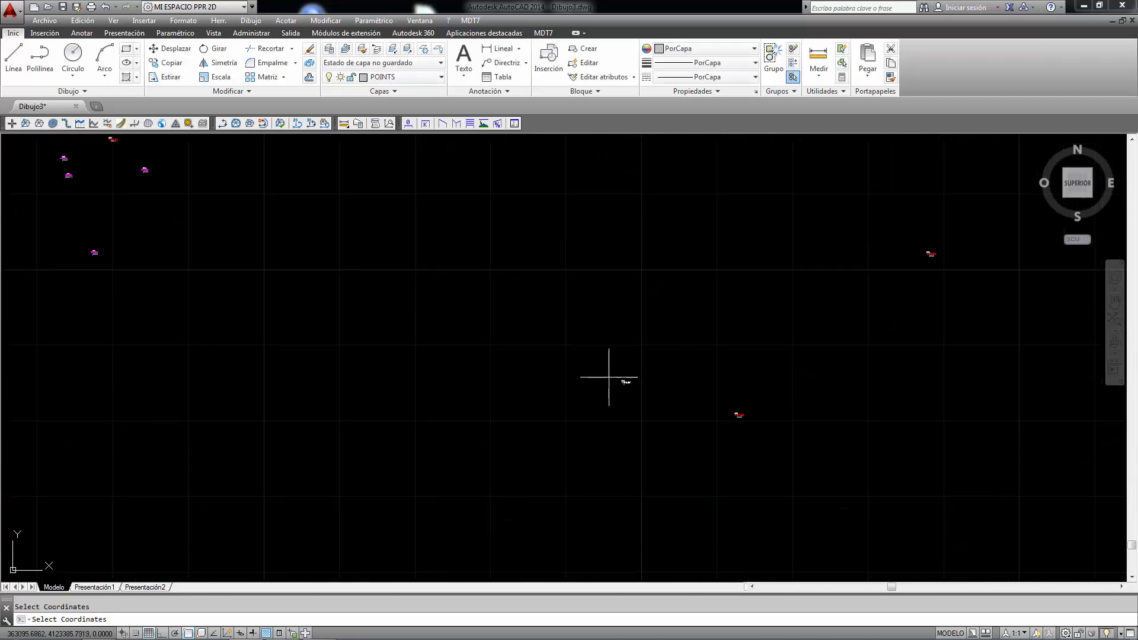
scroll(620, 389, "up", 2)
scroll(621, 388, "down", 5)
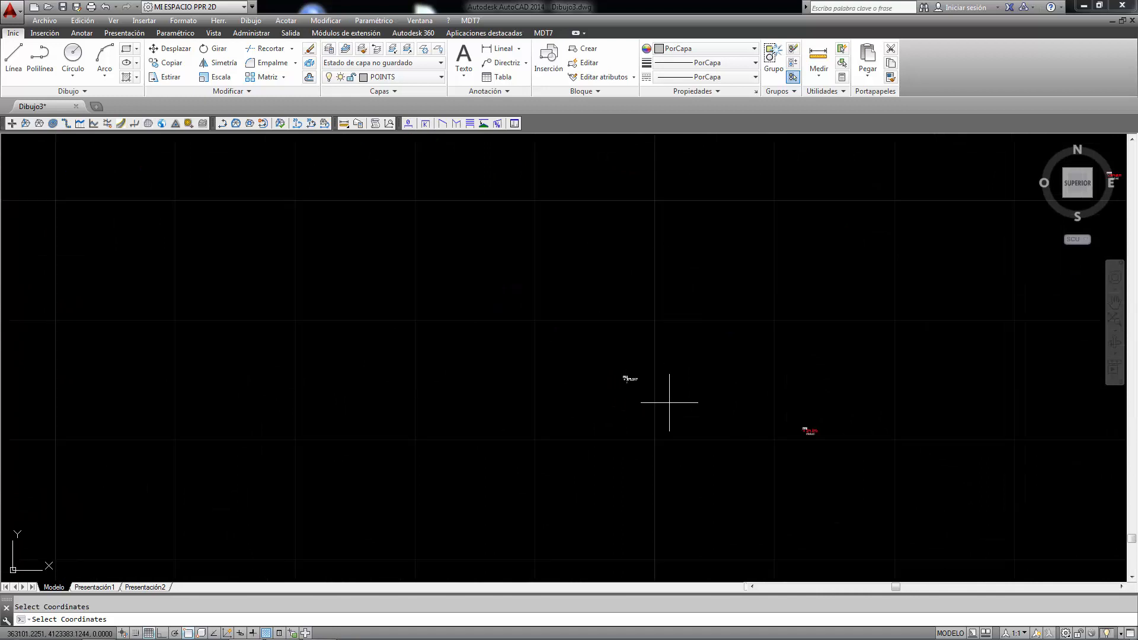
scroll(830, 438, "up", 5)
scroll(794, 418, "down", 6)
scroll(614, 421, "down", 3)
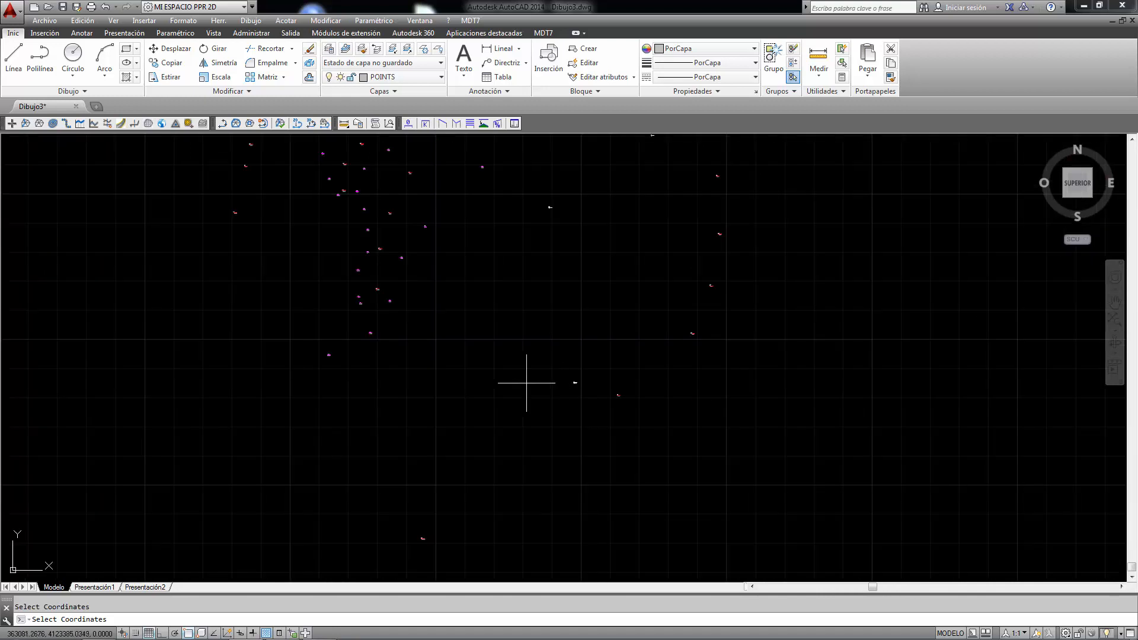
left_click(423, 312)
left_click(516, 321)
key("Return")
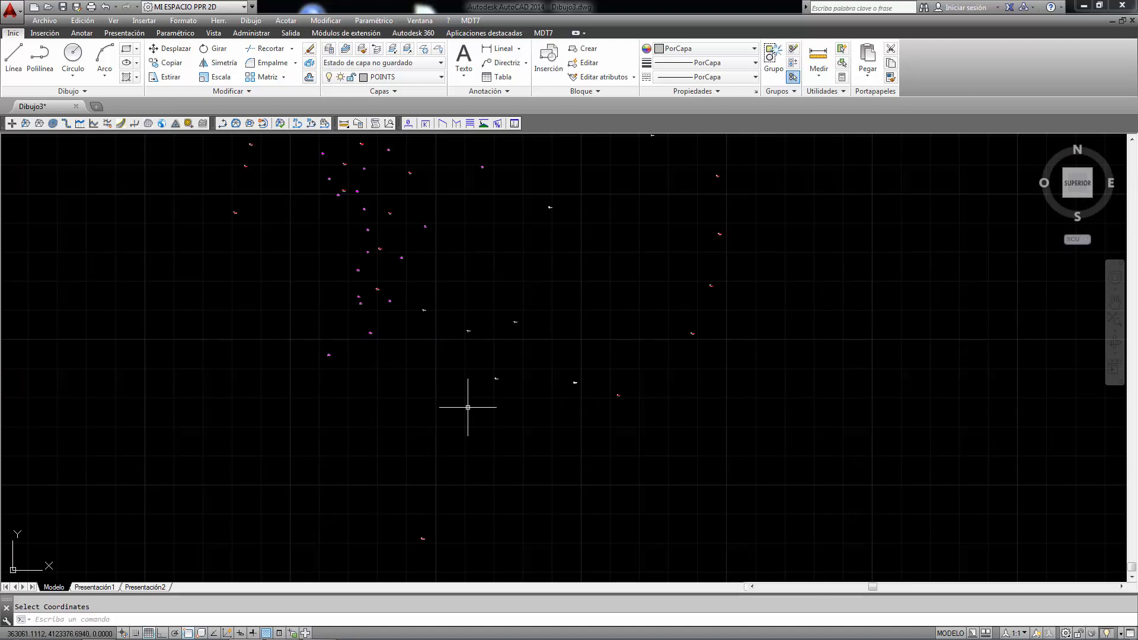
Interpolate three more points between end points 587 and 376, placing them at freely chosen coordinates in the gap.
right_click(471, 404)
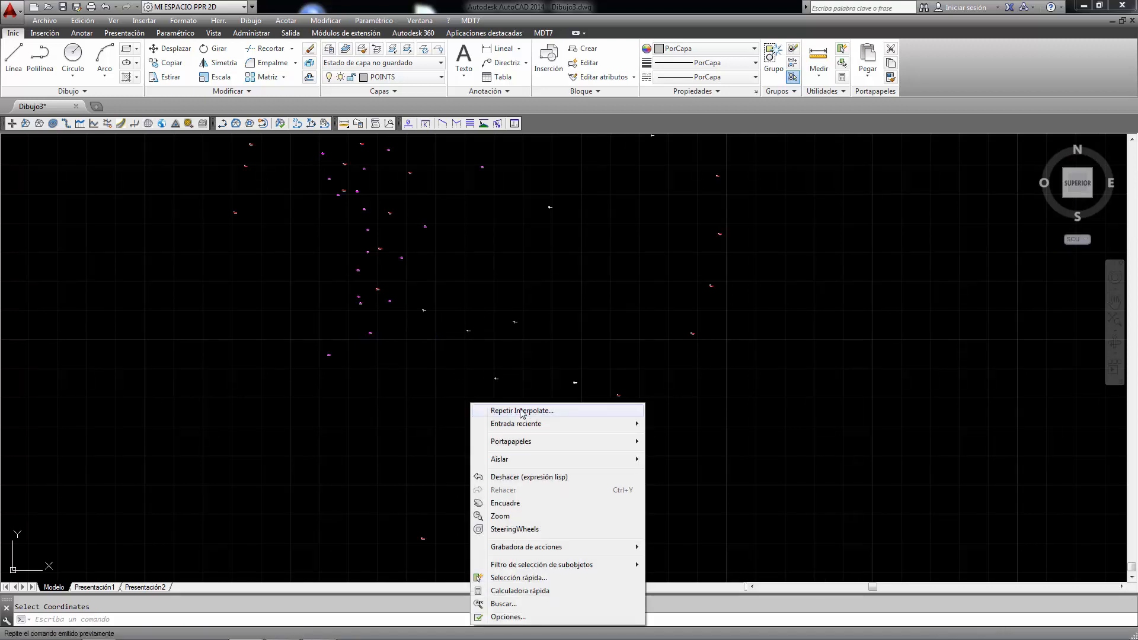
left_click(522, 412)
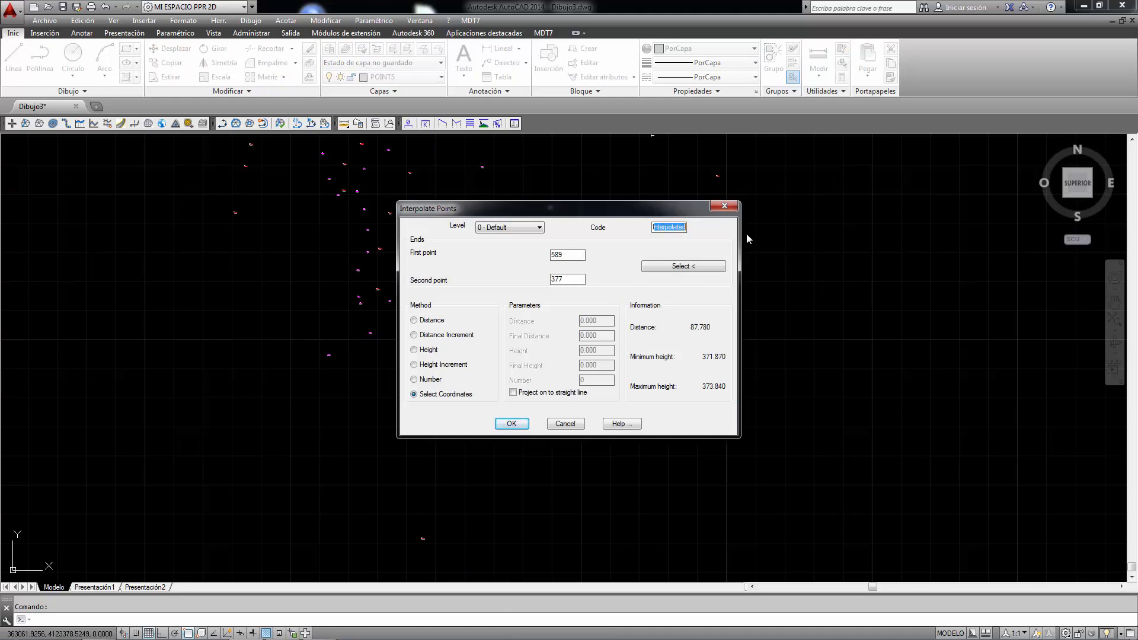
left_click(719, 266)
scroll(633, 356, "down", 4)
scroll(641, 306, "up", 2)
left_click(677, 348)
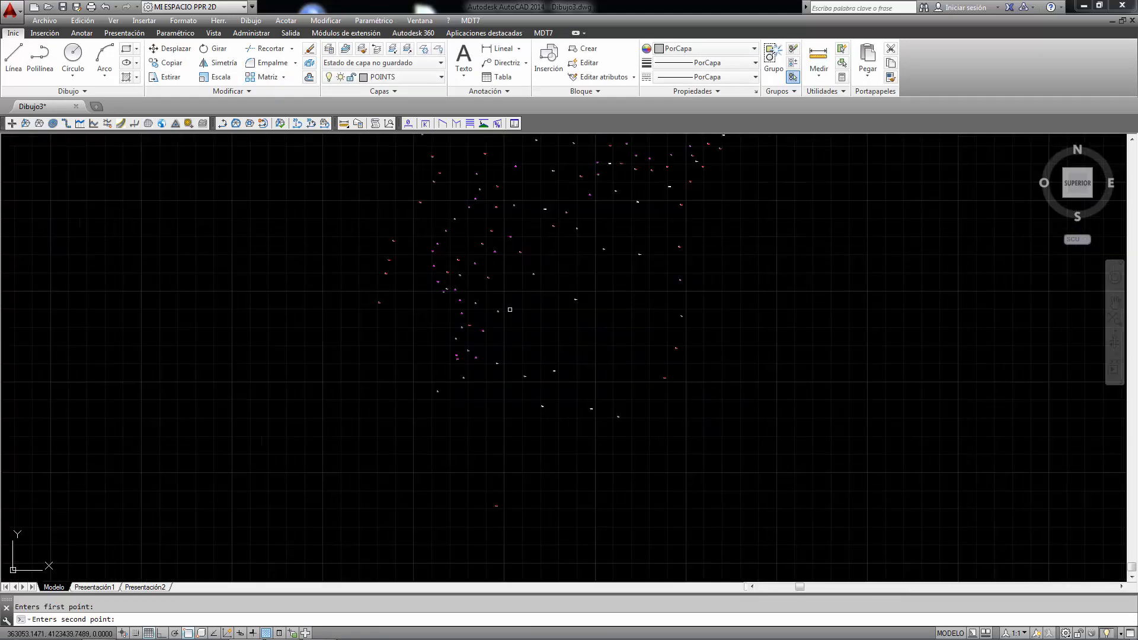
left_click(499, 312)
left_click(510, 424)
right_click(630, 285)
left_click(686, 293)
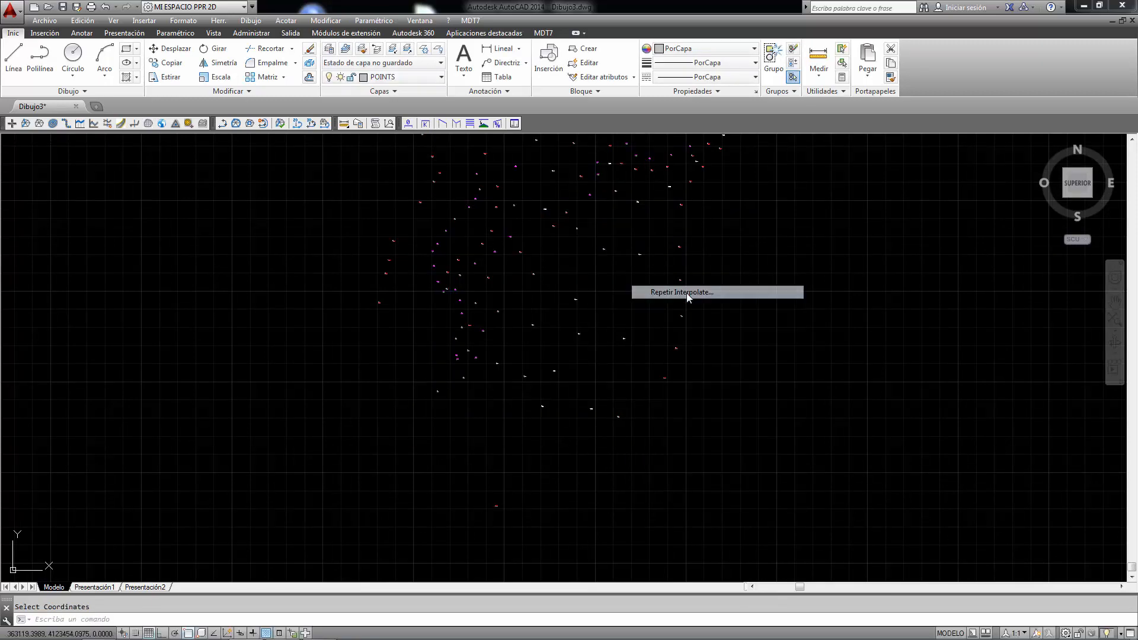
left_click_drag(653, 228, 723, 234)
key("BackSpace")
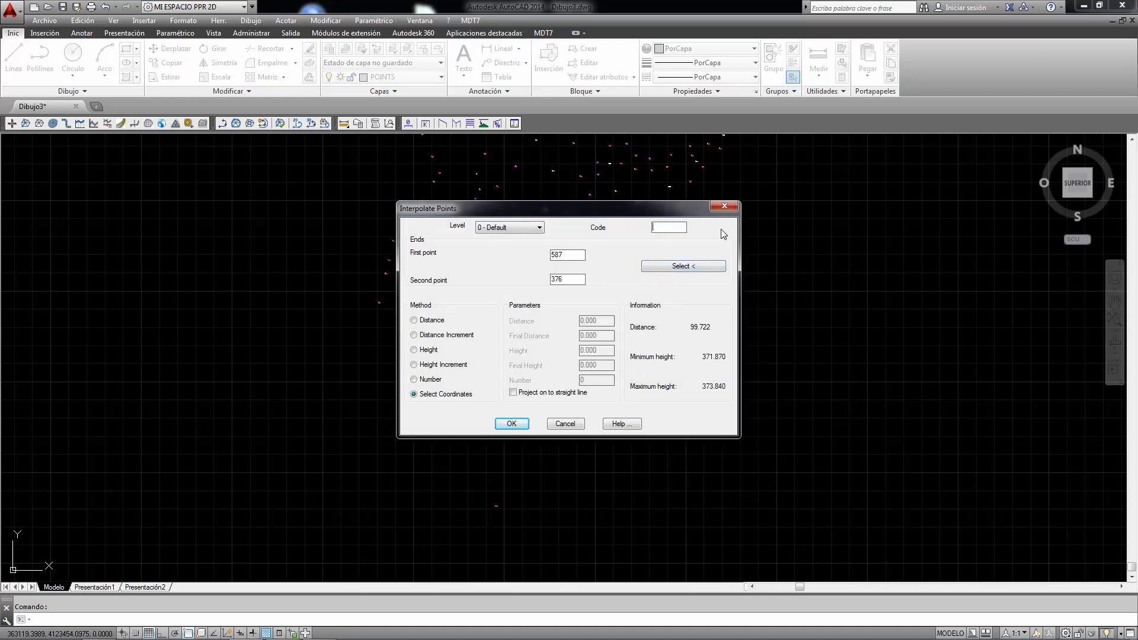
left_click(682, 270)
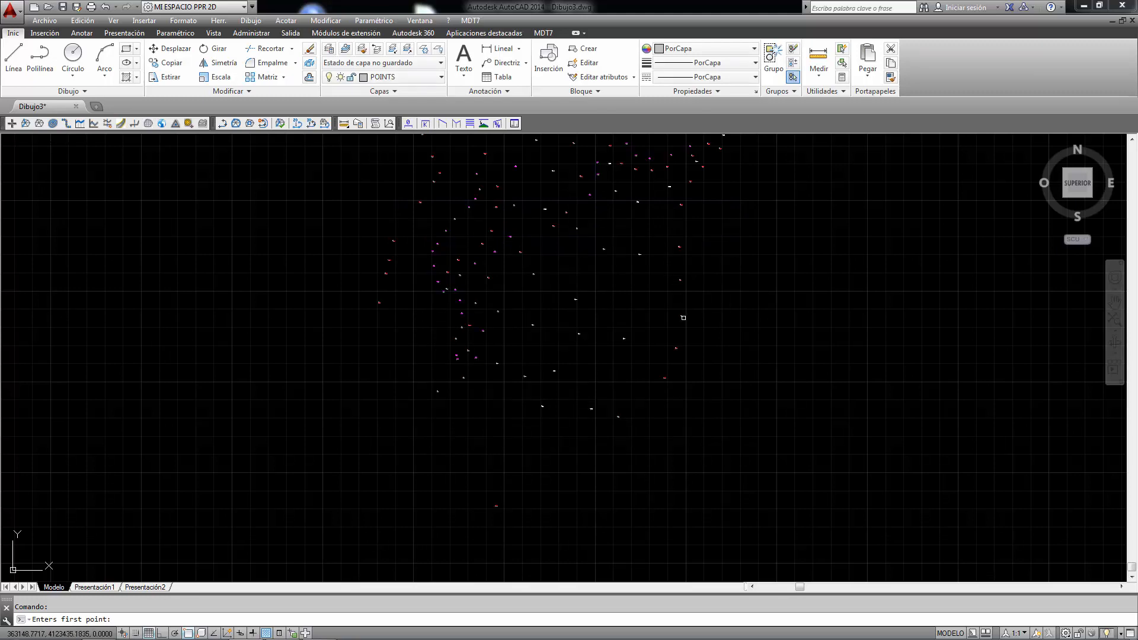
key("Escape")
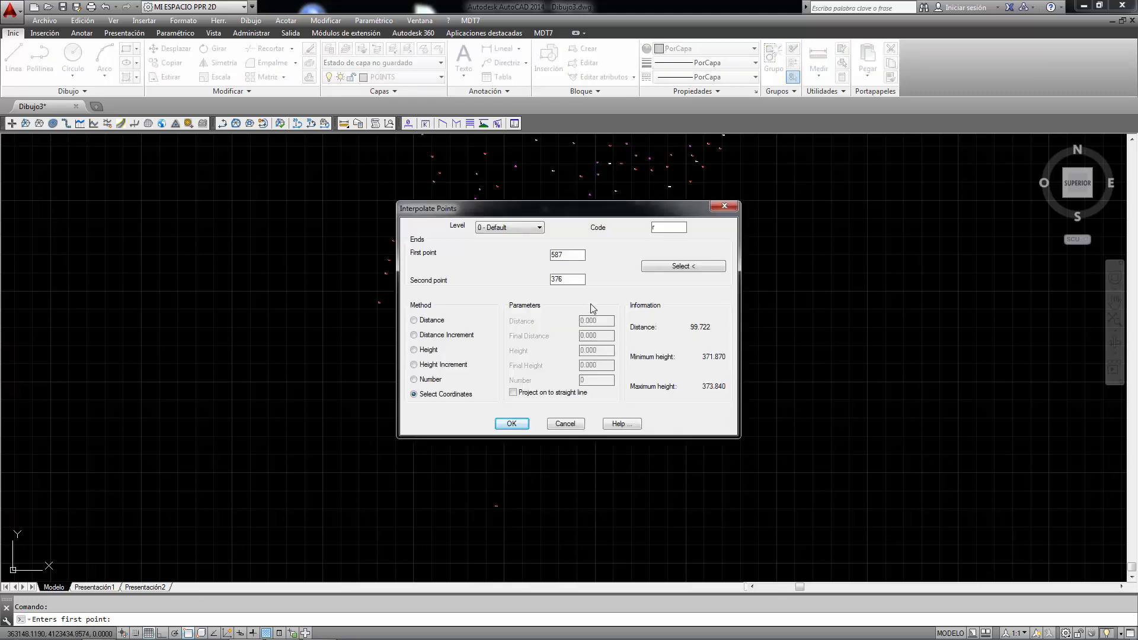
left_click(568, 423)
scroll(465, 177, "up", 5)
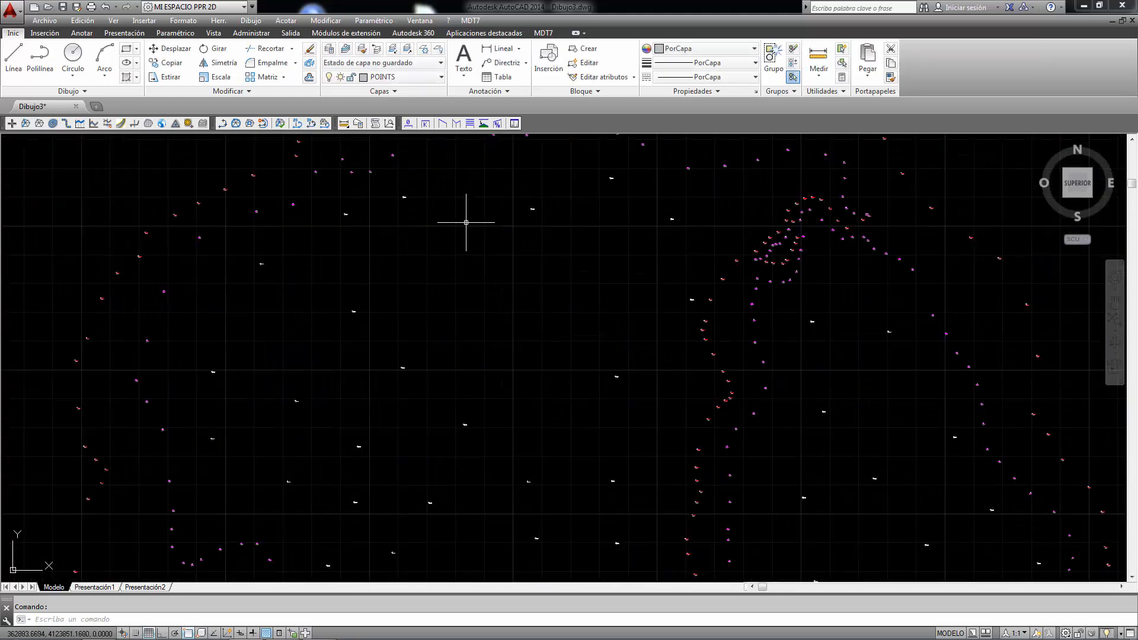
key("Return")
key("Escape")
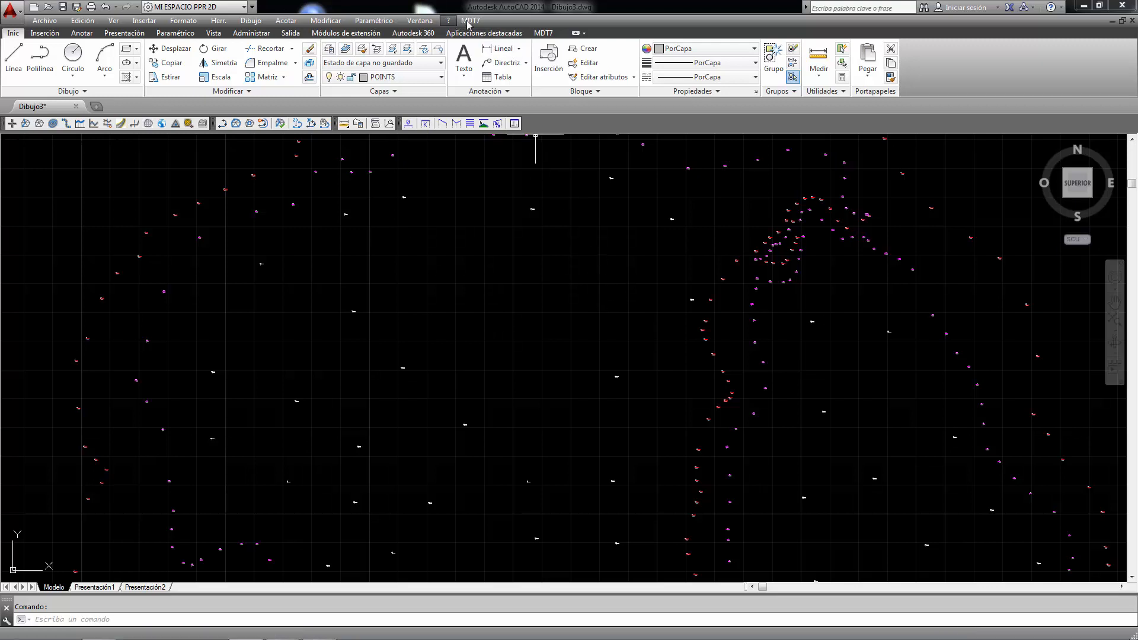
Check the point information for the number of defined points, the point number range and the coordinate extremes.
left_click(478, 22)
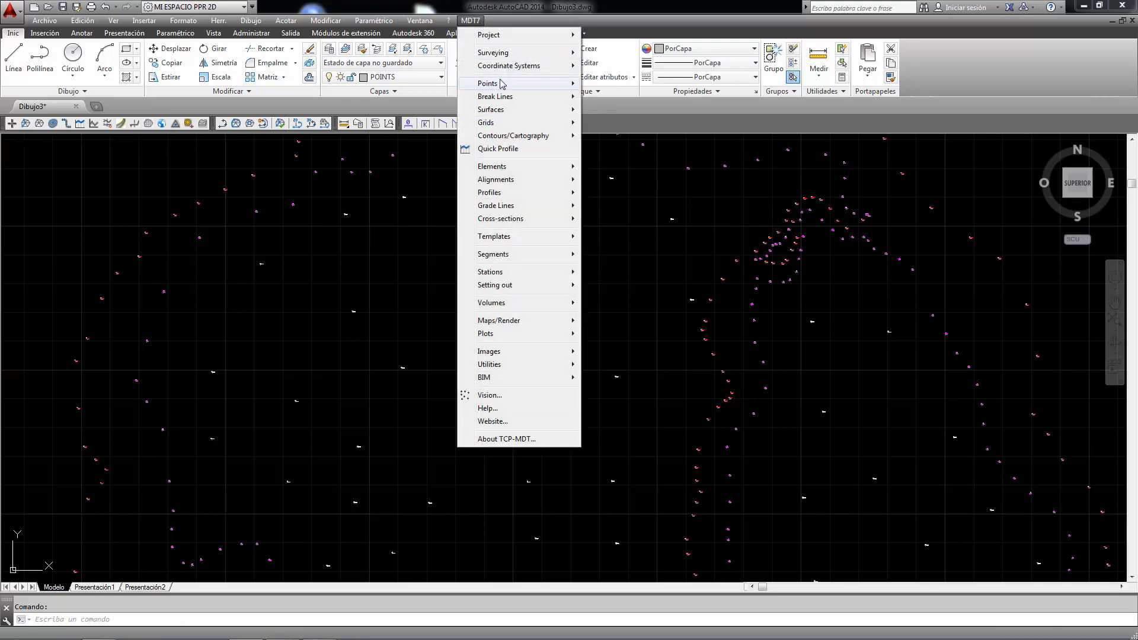
mouse_move(501, 83)
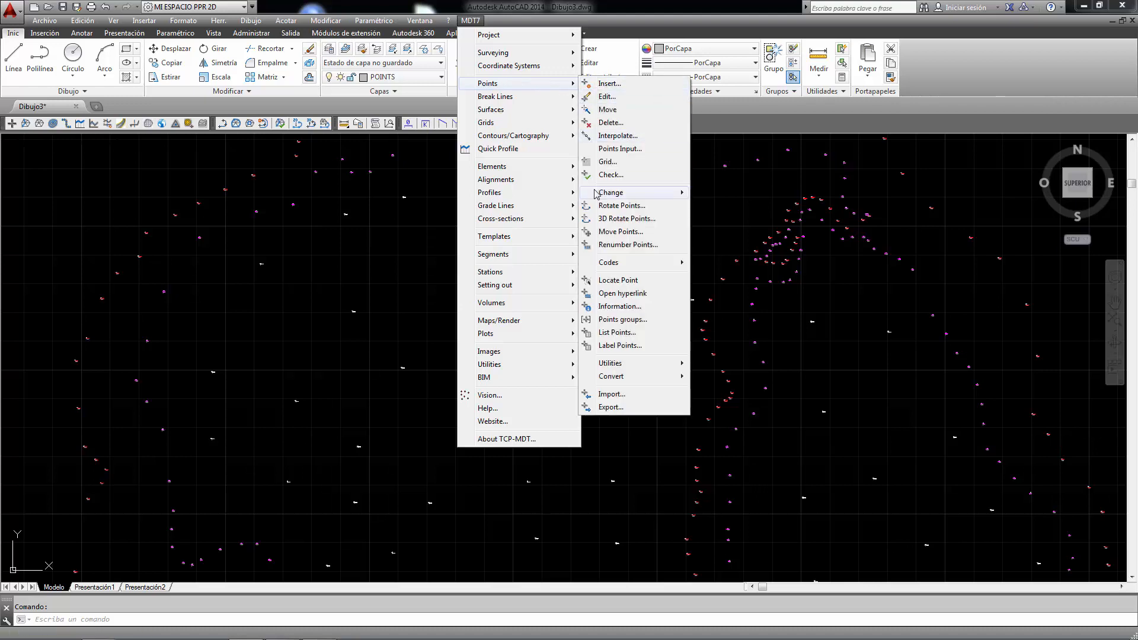
left_click(616, 307)
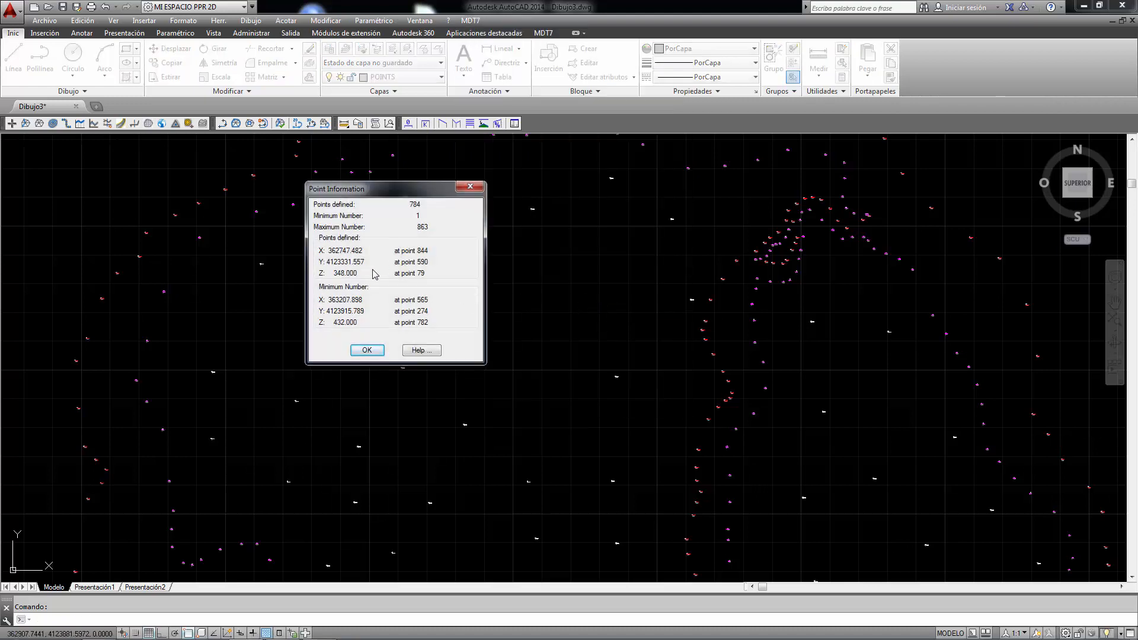
left_click(367, 351)
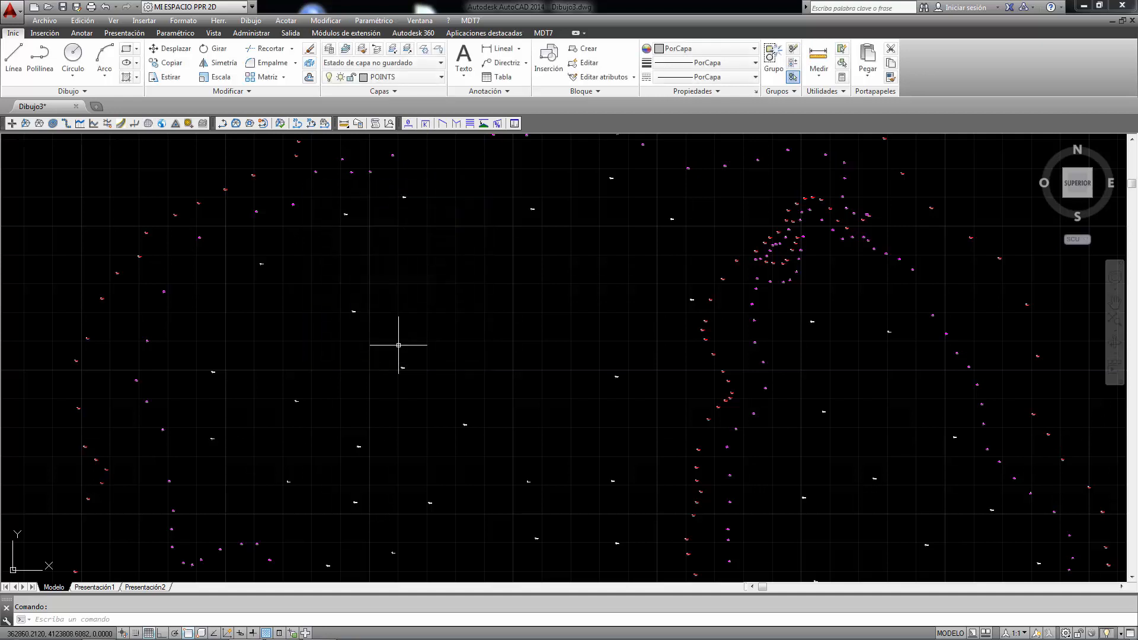
Start exporting all points in the generic NXYZ format with tabulator separator, point as decimal symbol and codes included.
left_click(471, 21)
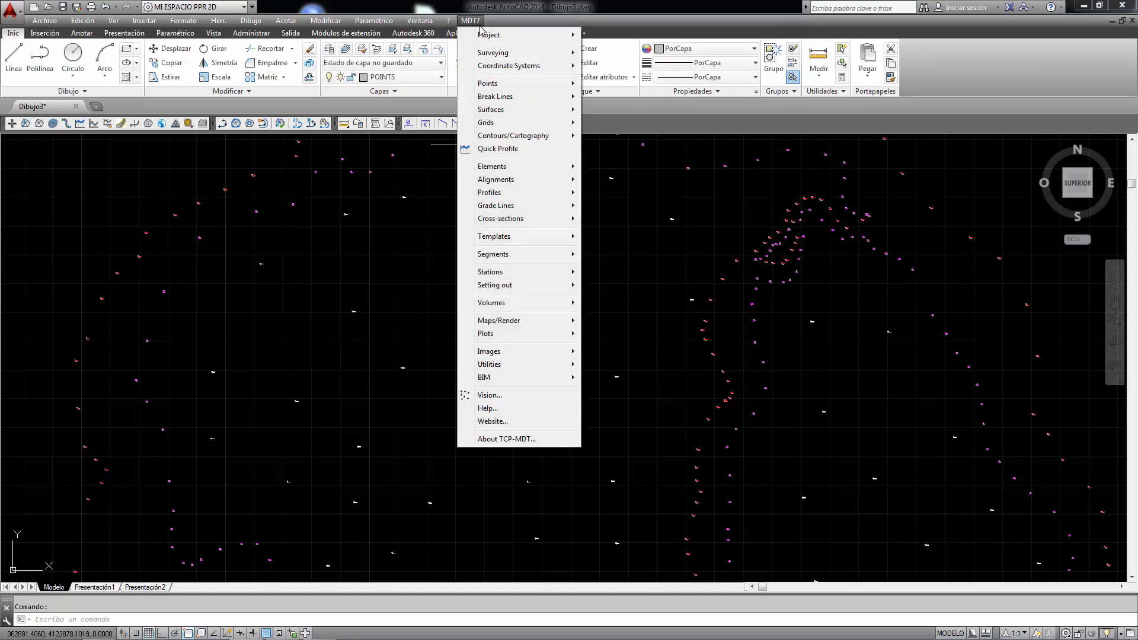
mouse_move(492, 85)
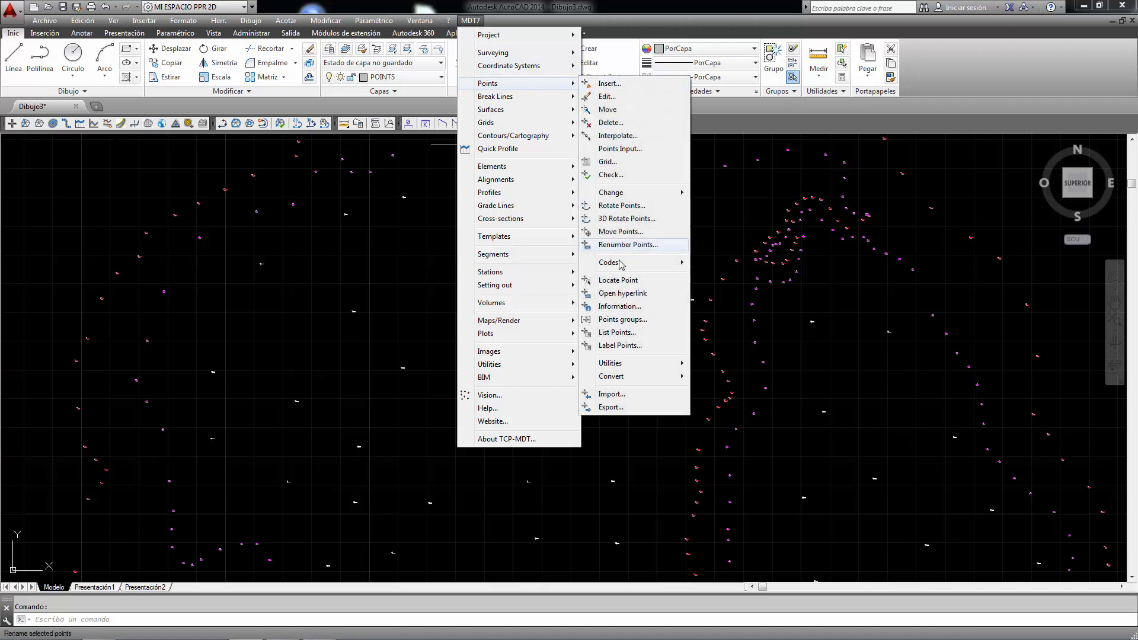
left_click(610, 408)
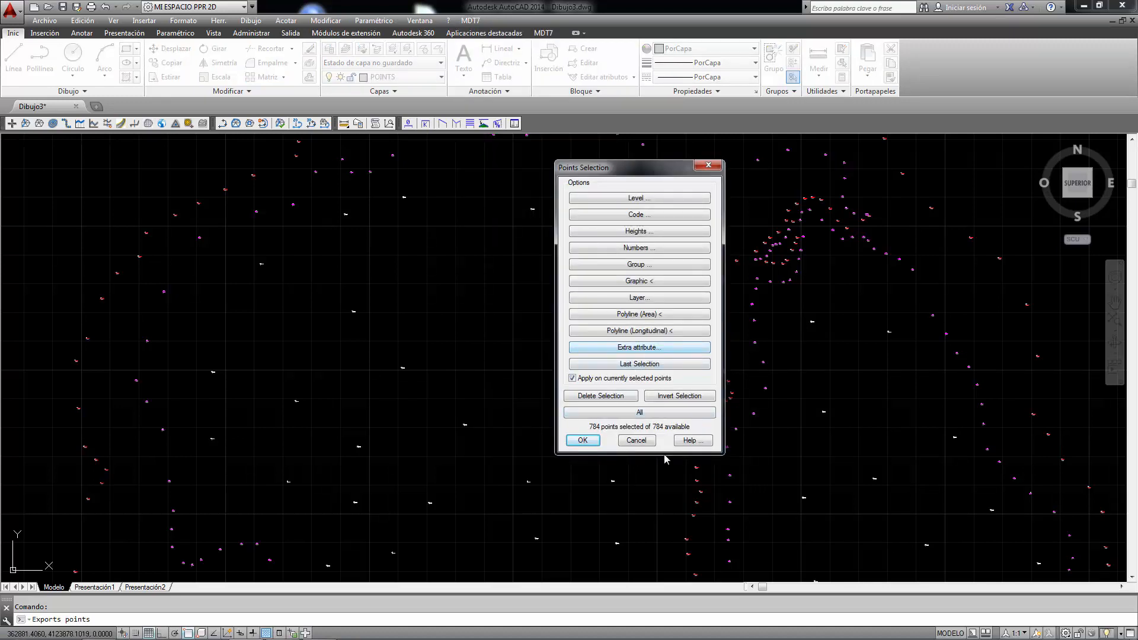
left_click(640, 413)
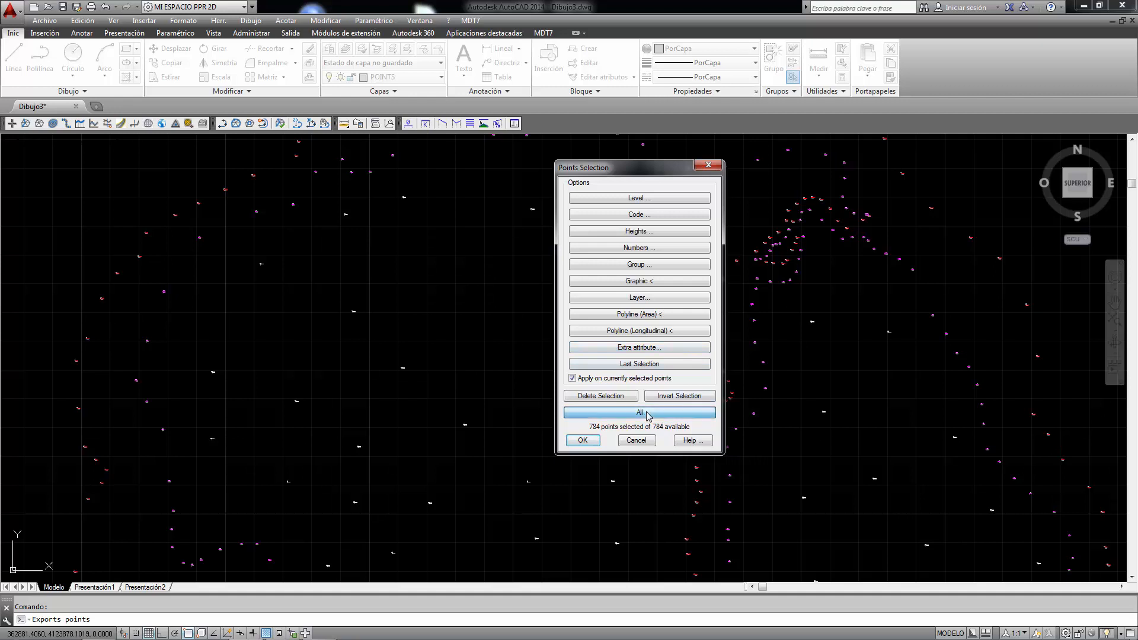
left_click(583, 440)
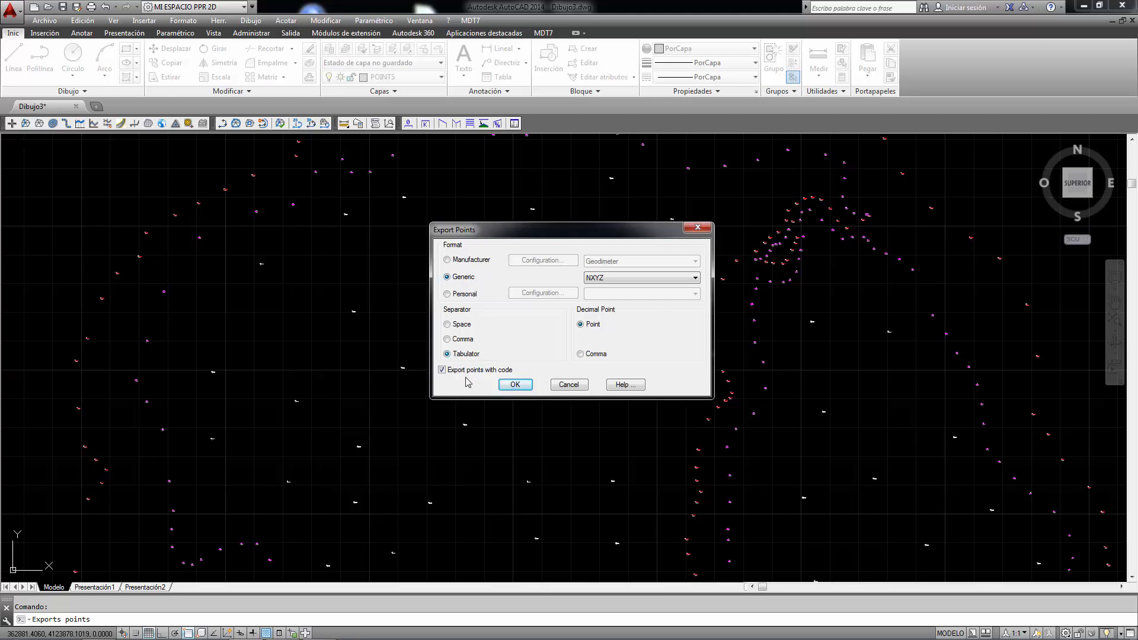
left_click(515, 385)
Save the export as an MDT COGO Points (*.PUN) file in the en folder under a name beginning with Poin.
left_click(478, 440)
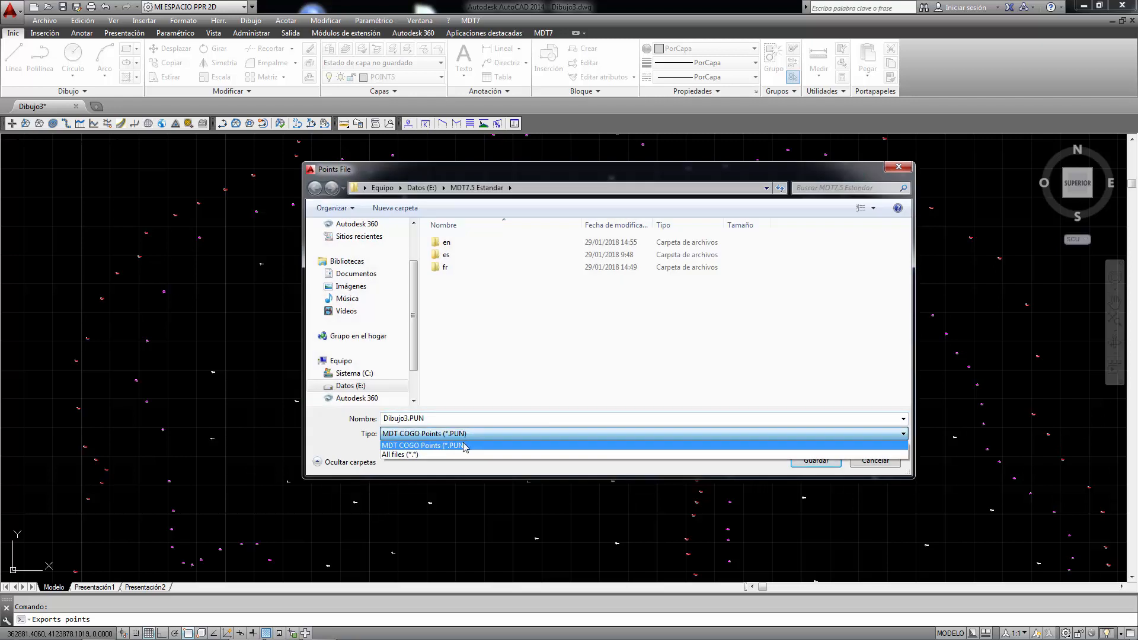
left_click(486, 445)
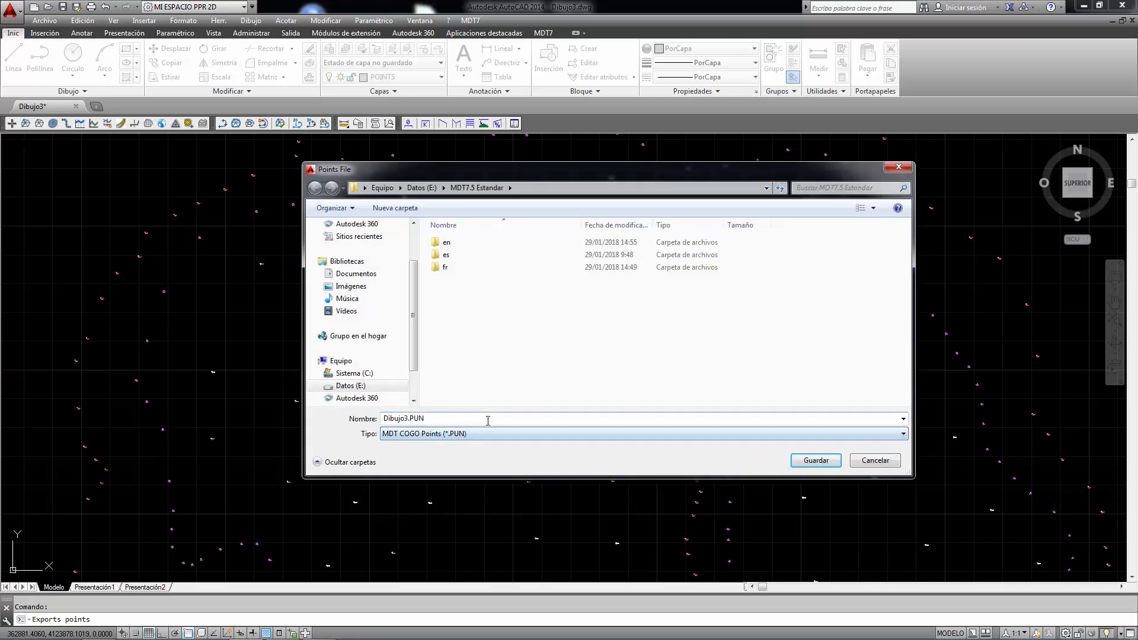
double_click(430, 423)
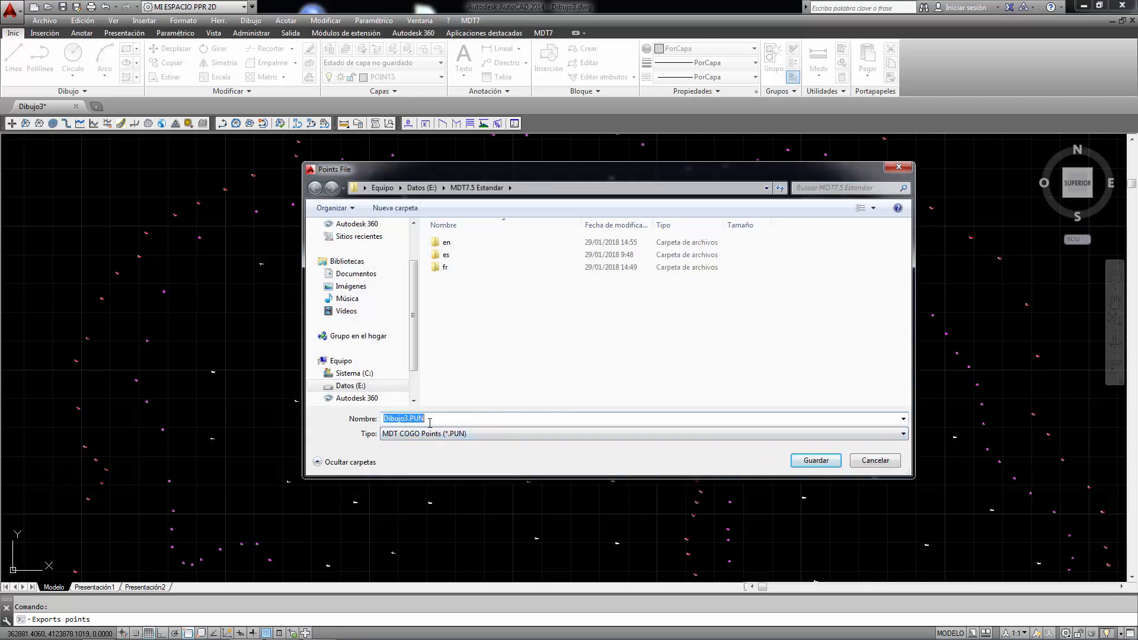
double_click(445, 255)
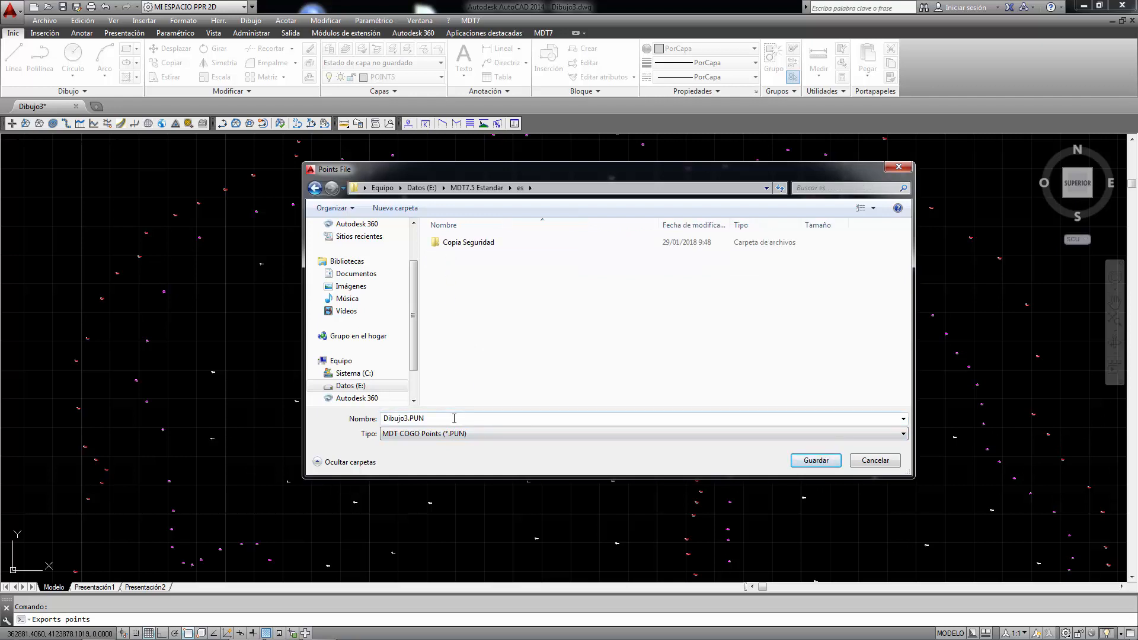
left_click(476, 188)
double_click(446, 244)
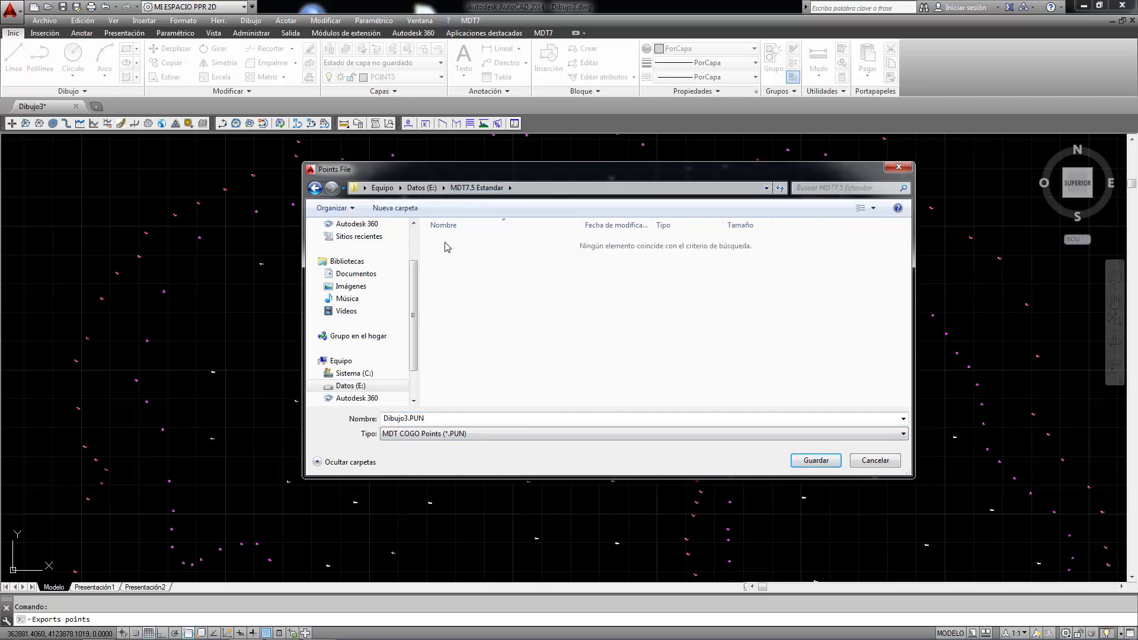
left_click(444, 420)
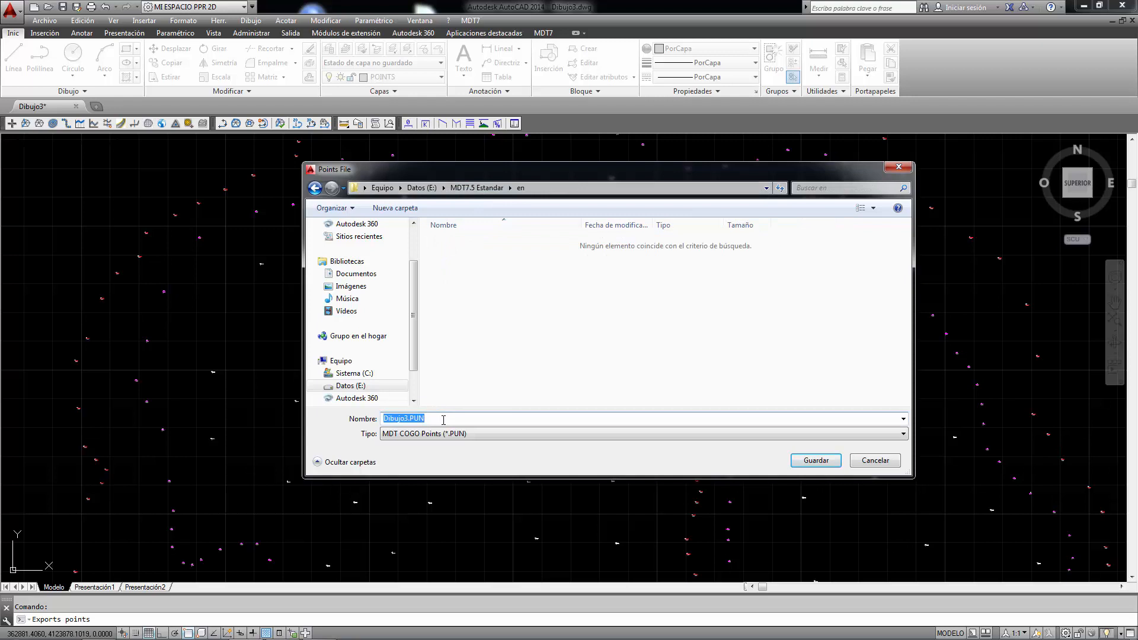
type("Poin")
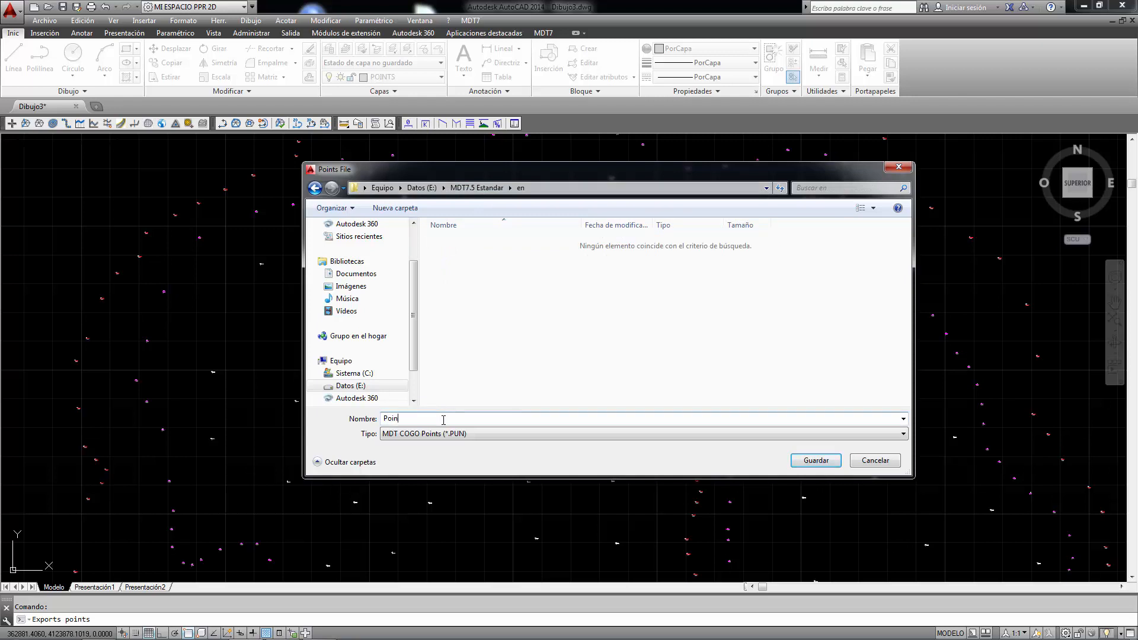